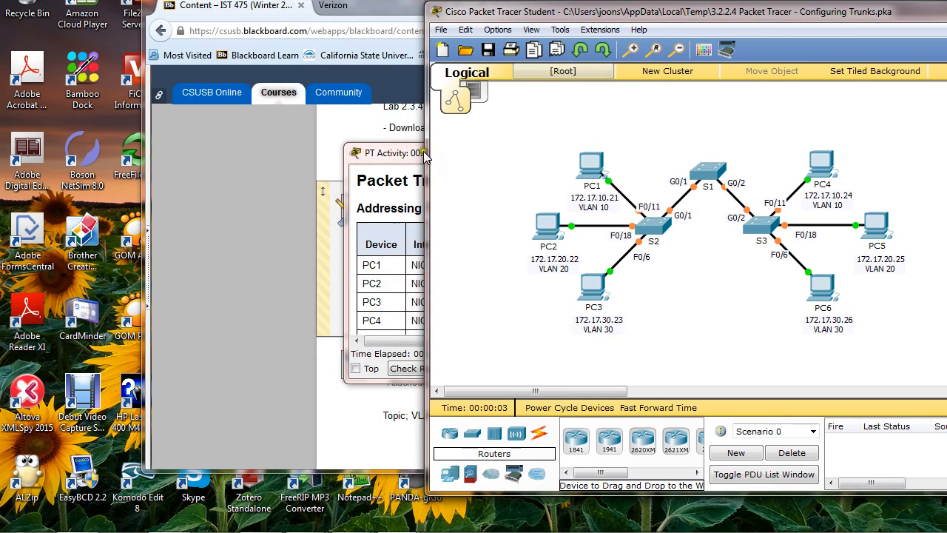
Arrange the activity instructions and the network topology windows side by side, enlarging the instructions for reading
left_click_drag(405, 152, 79, 2)
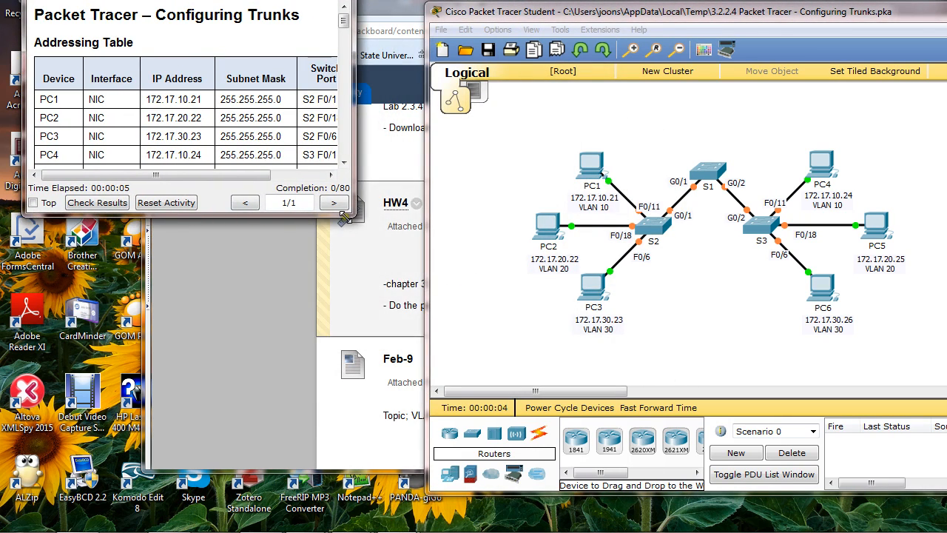
left_click_drag(352, 214, 382, 502)
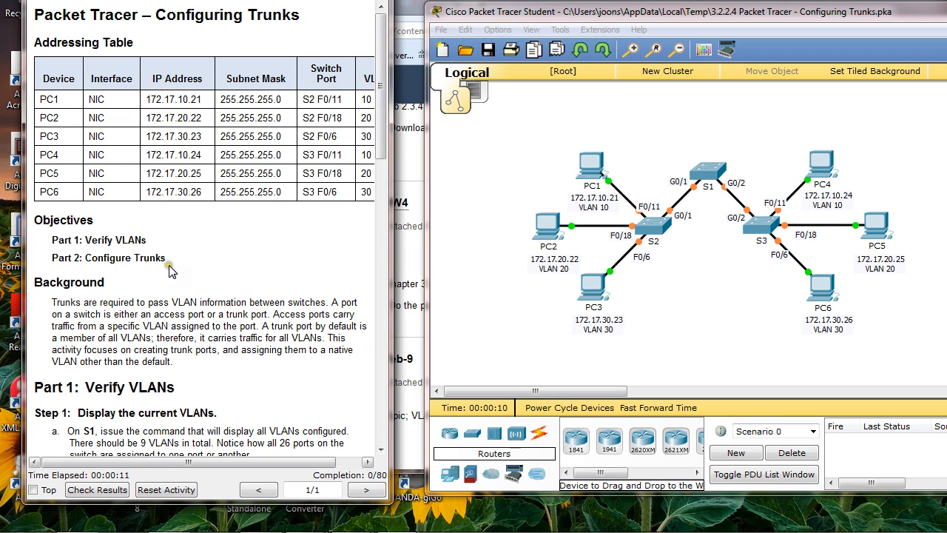
left_click_drag(533, 19, 507, 0)
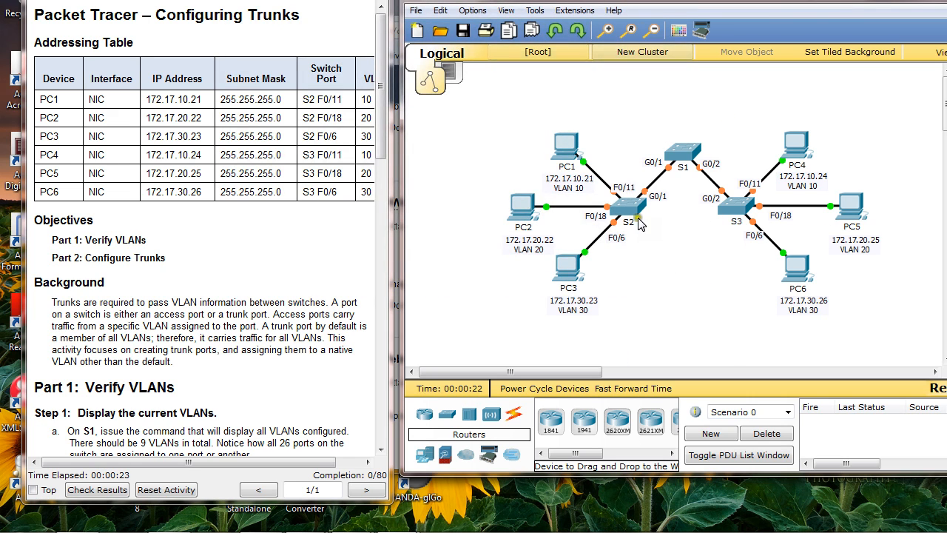
Open switch S1's command line in a widened window and bring the instructions to Part 1: Verify VLANs
left_click(681, 154)
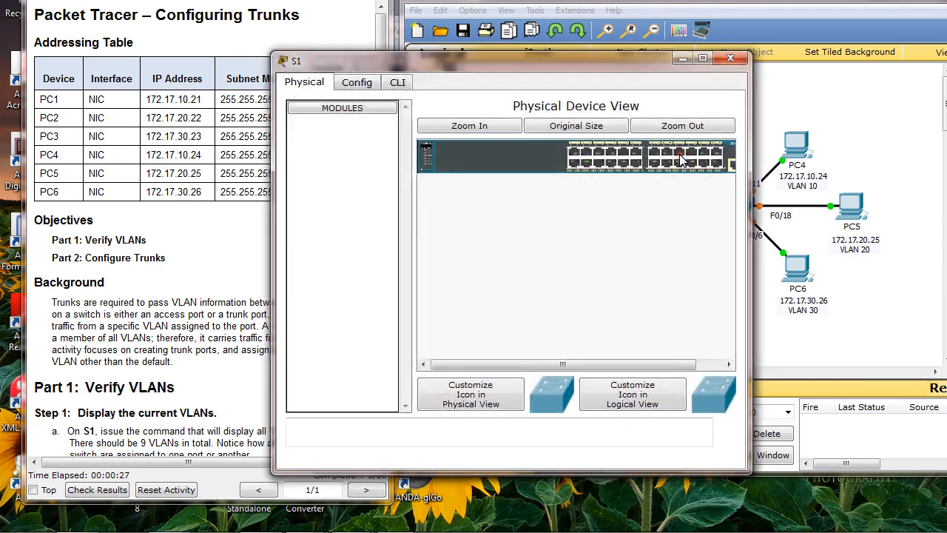
left_click(208, 190)
scroll(209, 189, "down", 3)
scroll(210, 189, "down", 1)
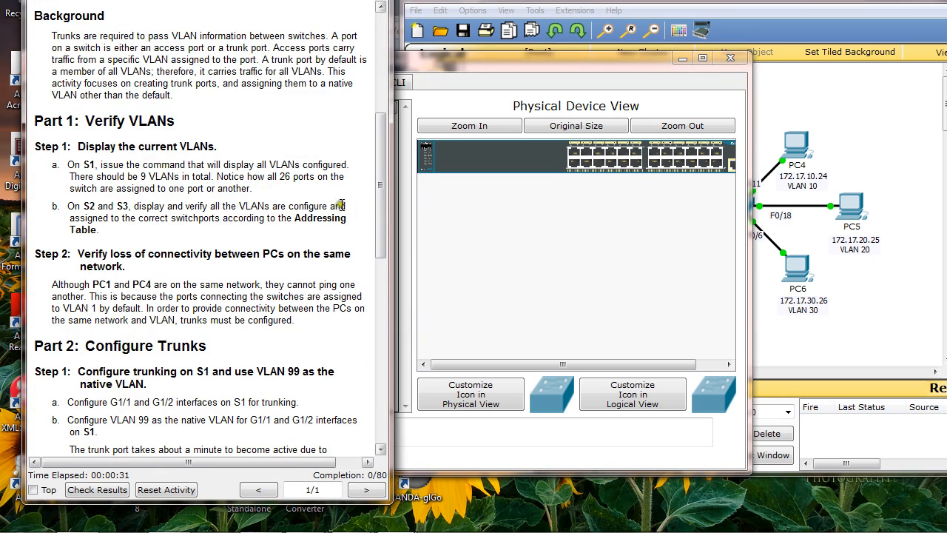
left_click_drag(523, 61, 648, 37)
left_click(521, 59)
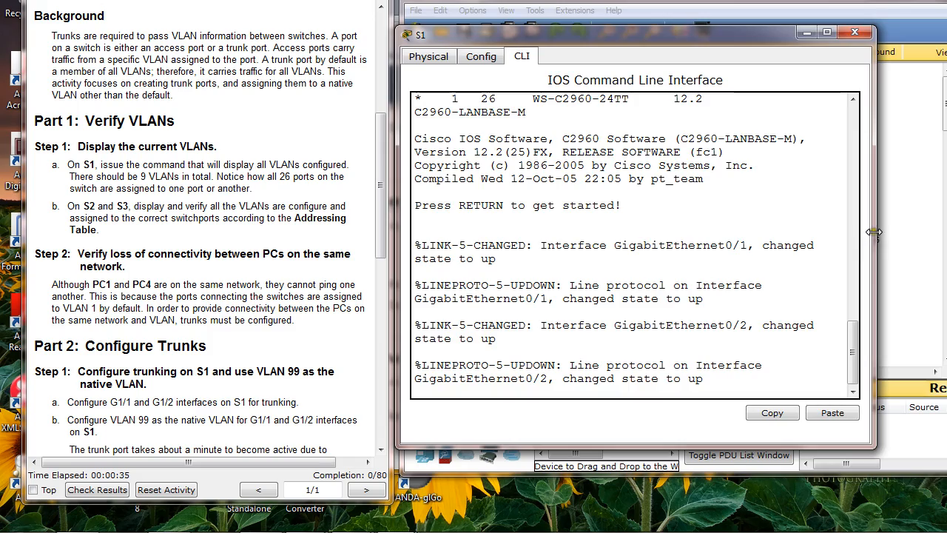
left_click_drag(873, 234, 946, 235)
left_click_drag(569, 34, 474, 32)
left_click_drag(915, 261, 946, 261)
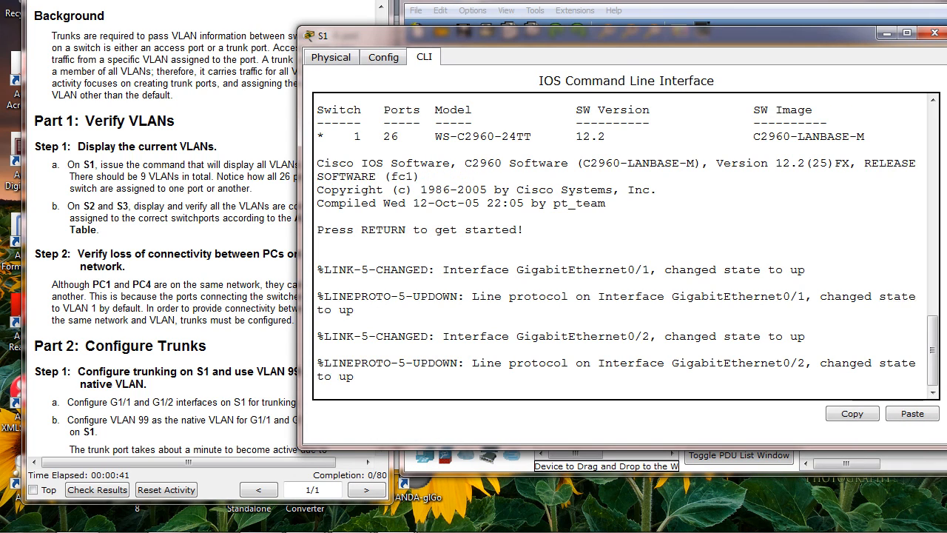
Start the S1 console session and enter privileged EXEC mode with enable
key("Return")
key("Return")
key("Return")
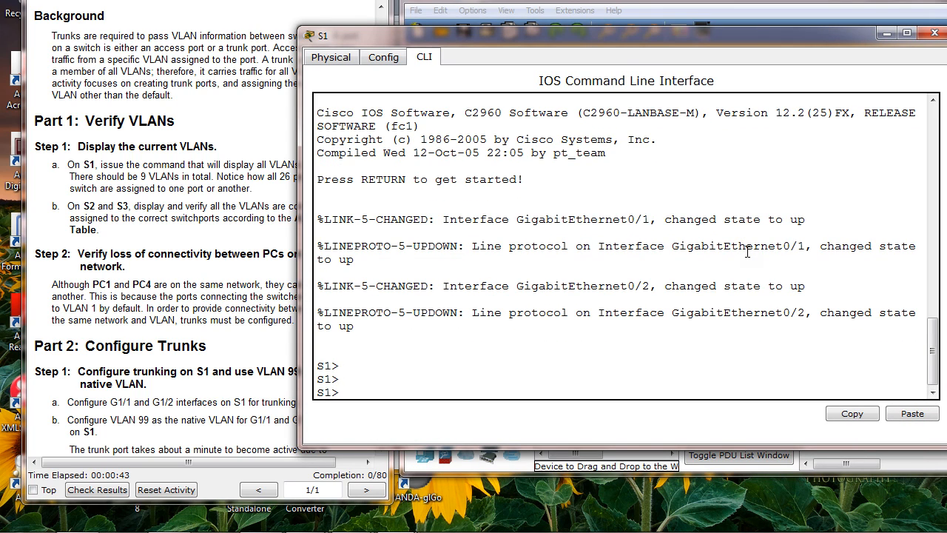
type("enable")
key("Return")
key("Return")
key("Return")
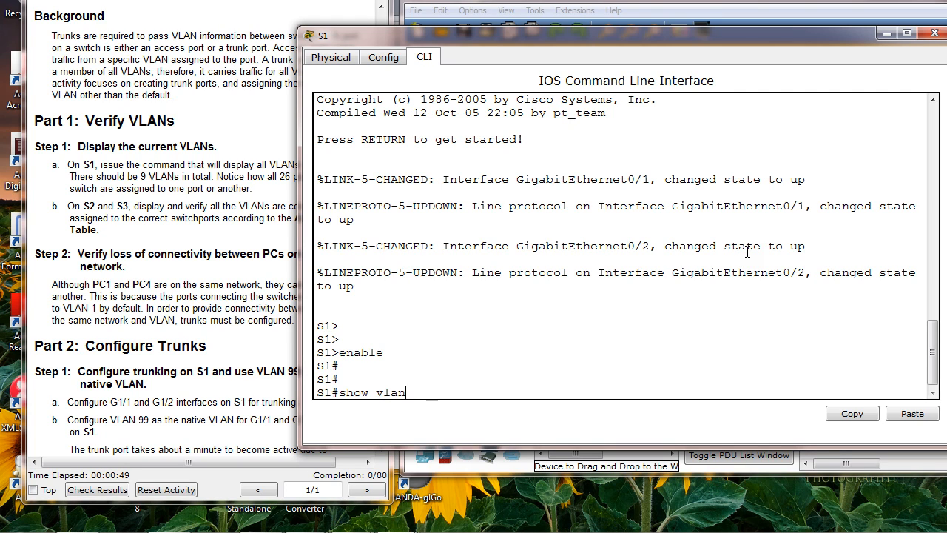
List S1's VLANs with show vlan brief and check the default VLAN's ports, including Gig0/1 and Gig0/2, against the topology
type("show vlan brief")
key("Return")
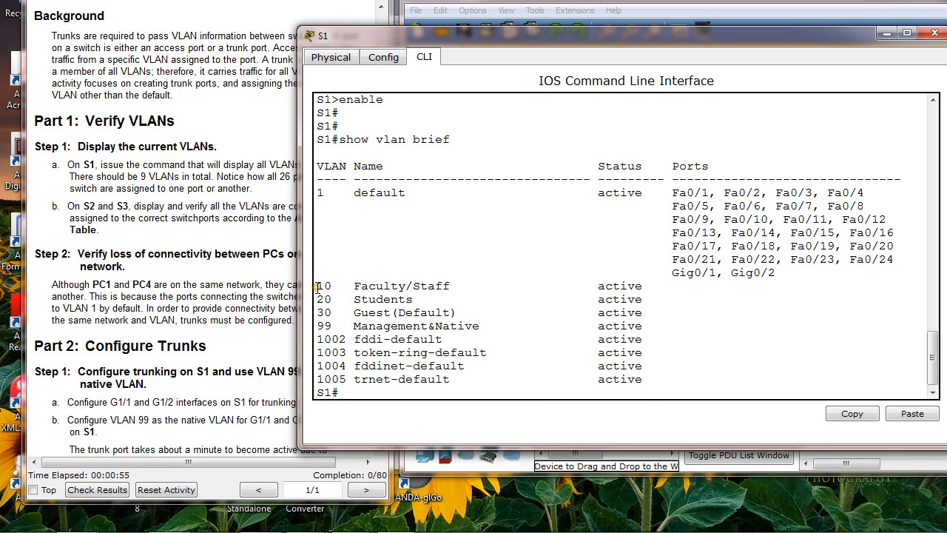
left_click_drag(318, 289, 765, 322)
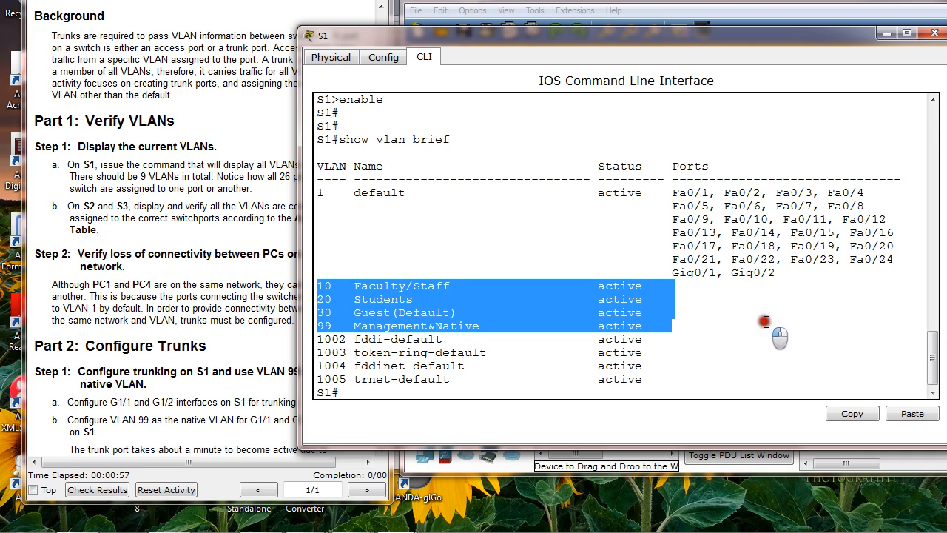
left_click(321, 197)
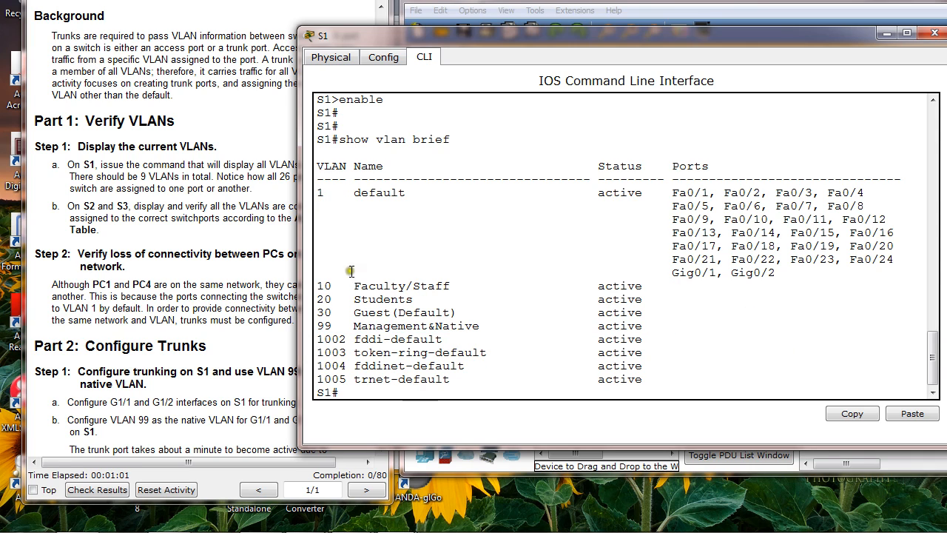
left_click_drag(328, 197, 440, 205)
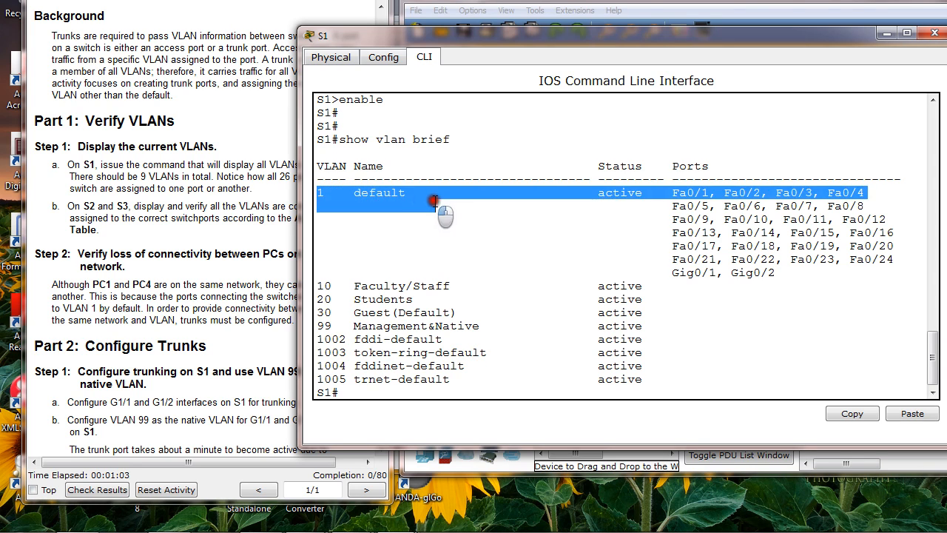
left_click(457, 245)
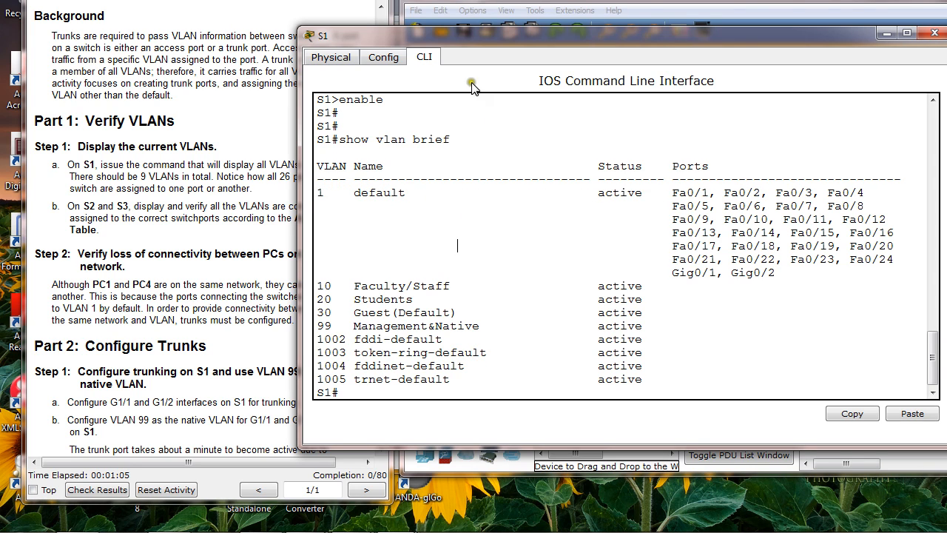
left_click_drag(468, 38, 523, 38)
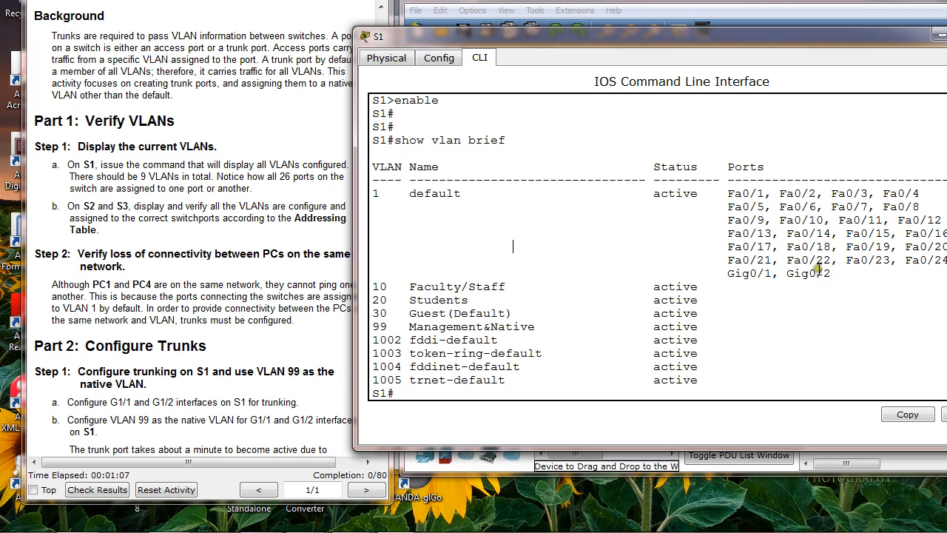
left_click_drag(729, 273, 849, 287)
left_click_drag(632, 43, 693, 267)
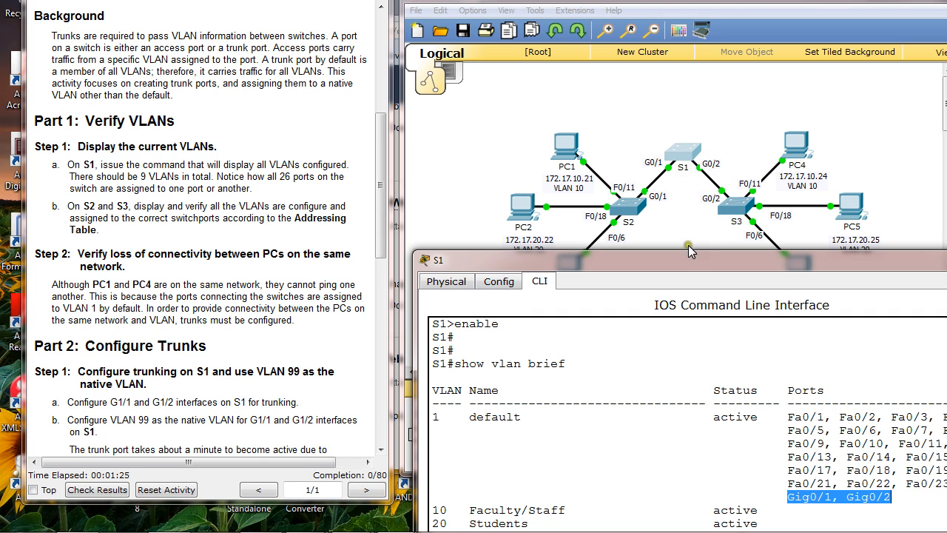
left_click_drag(685, 258, 610, 84)
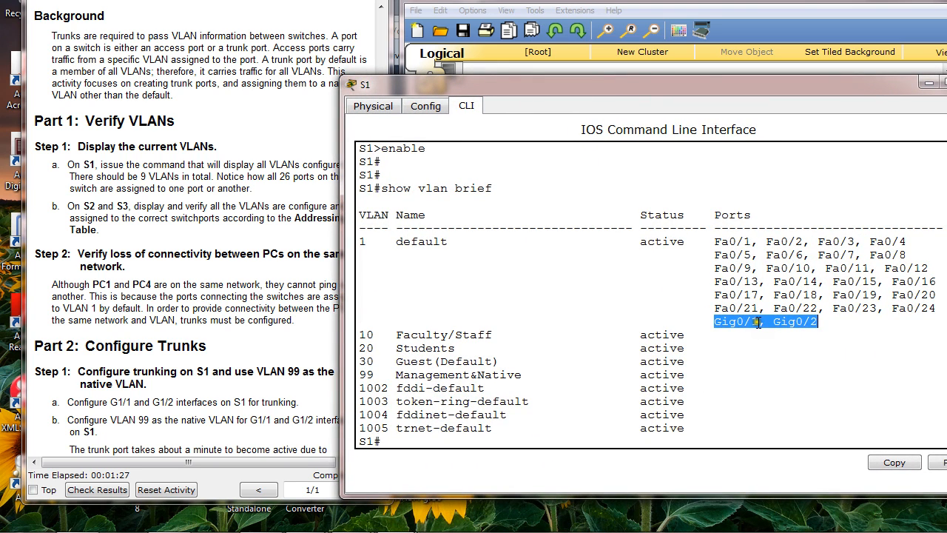
left_click(545, 376)
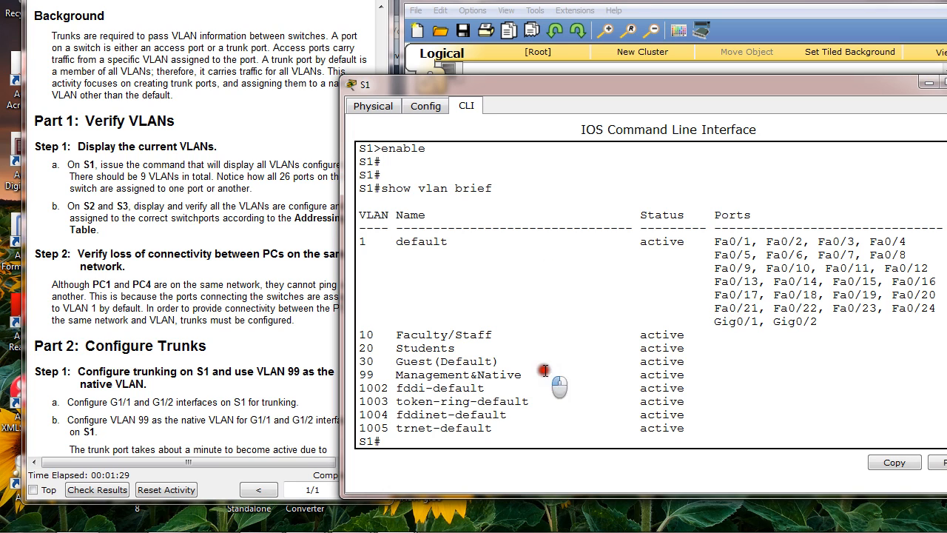
Check S1 for trunk interfaces with show int trunk and compare the output with the switch links in the topology
left_click(505, 439)
key("Tab")
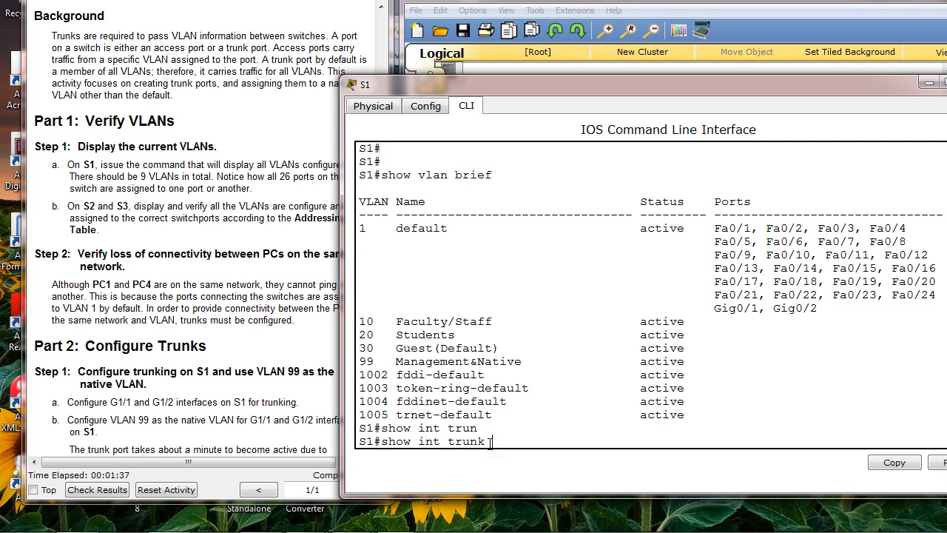
key("Return")
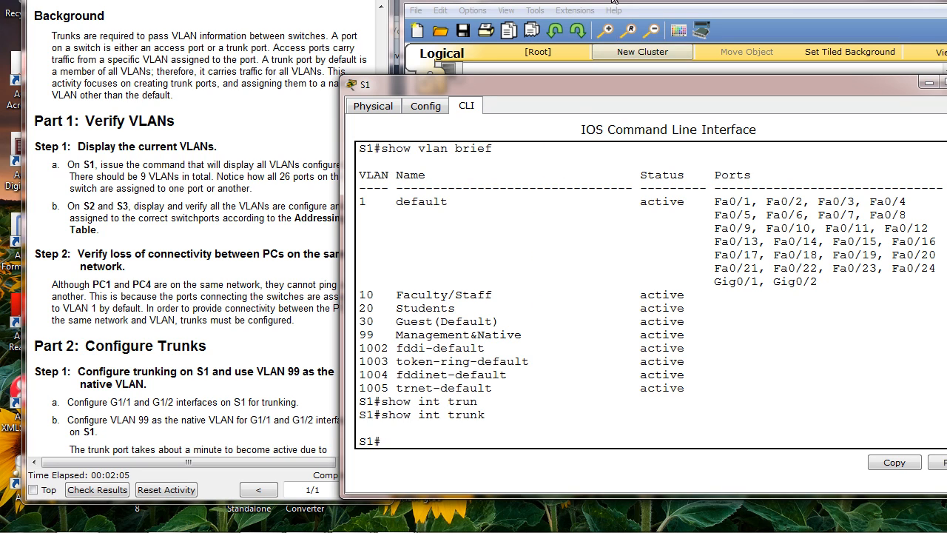
left_click(663, 68)
mouse_move(663, 153)
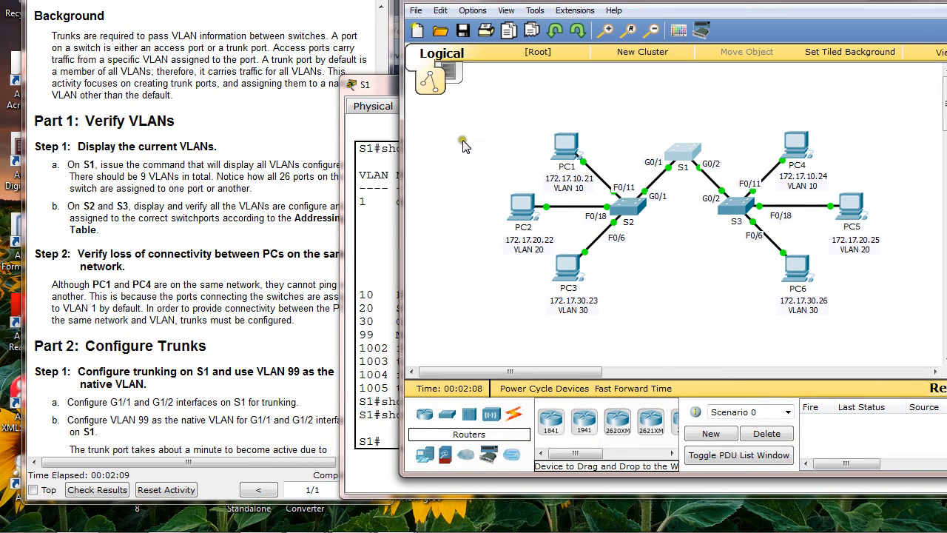
left_click_drag(391, 94, 383, 58)
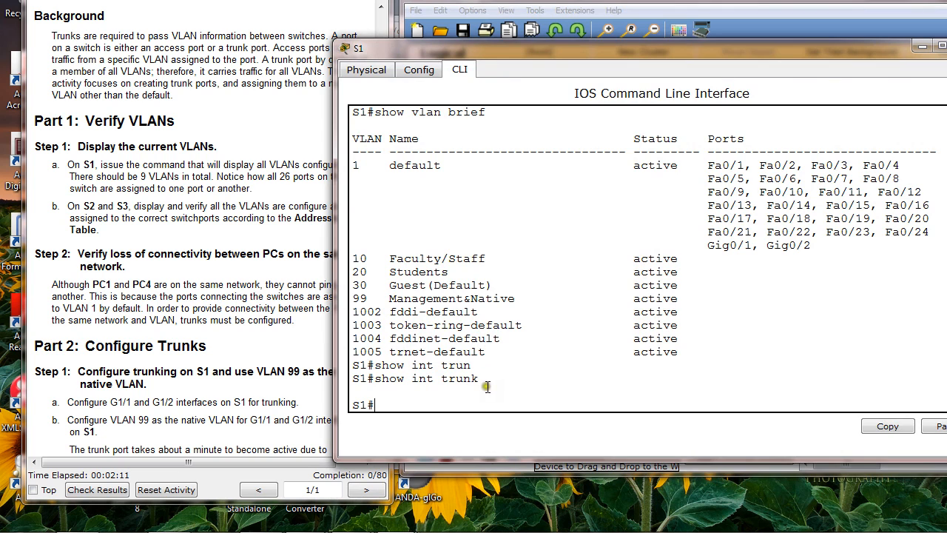
left_click_drag(571, 47, 629, 291)
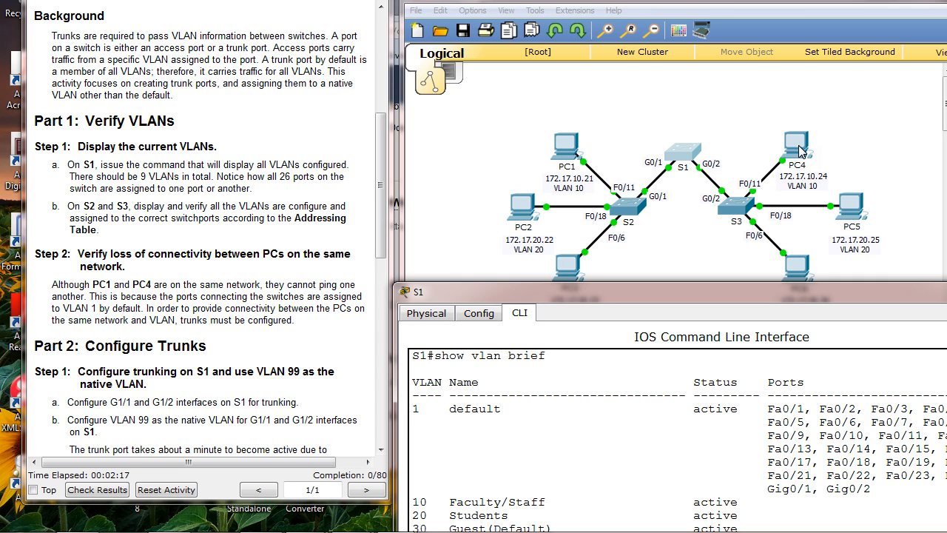
left_click_drag(724, 292, 712, 82)
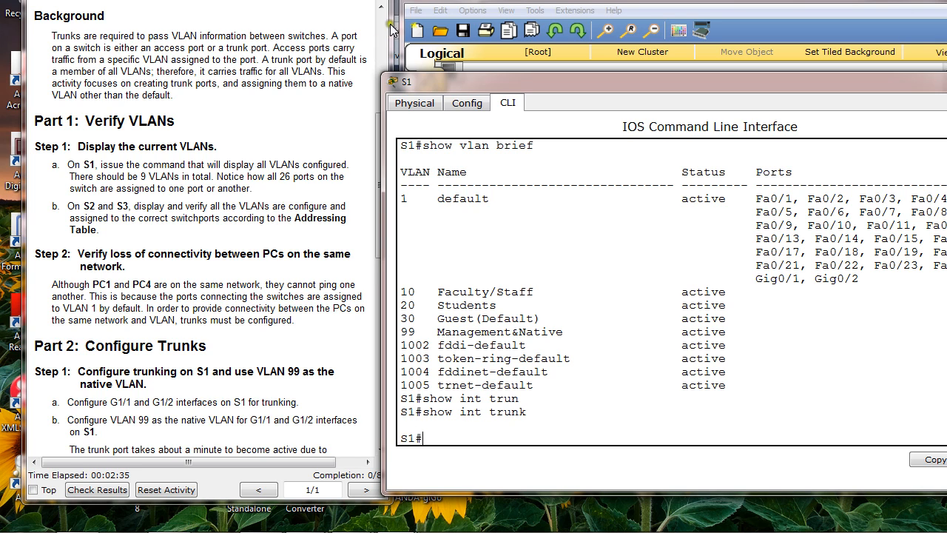
Open switch S2's command line in a widened window and enter privileged EXEC mode
left_click(515, 3)
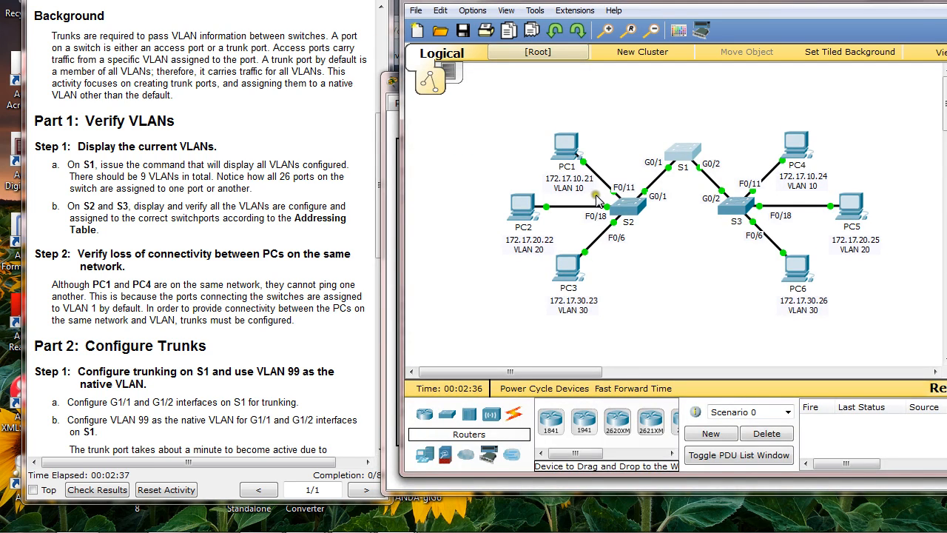
left_click(624, 210)
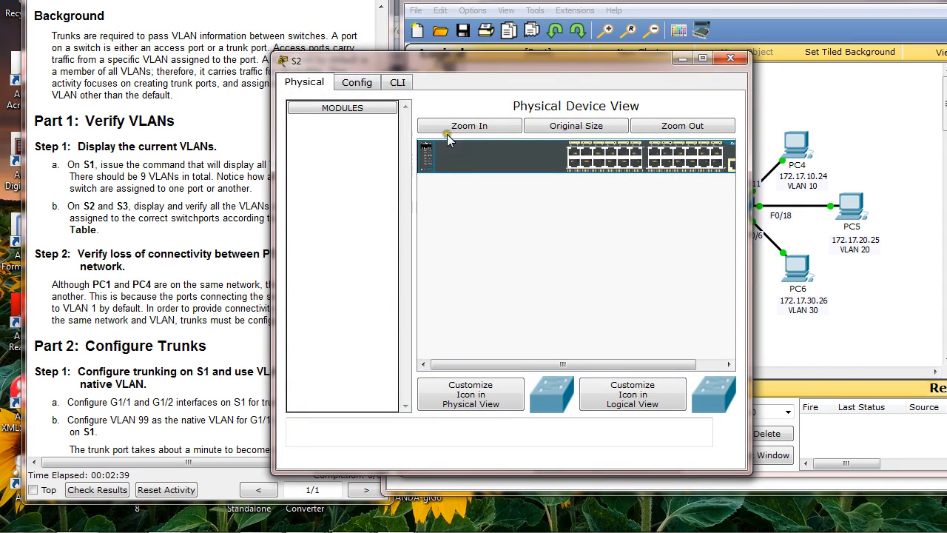
left_click(397, 81)
left_click_drag(745, 235, 907, 256)
key("Return")
key("Return")
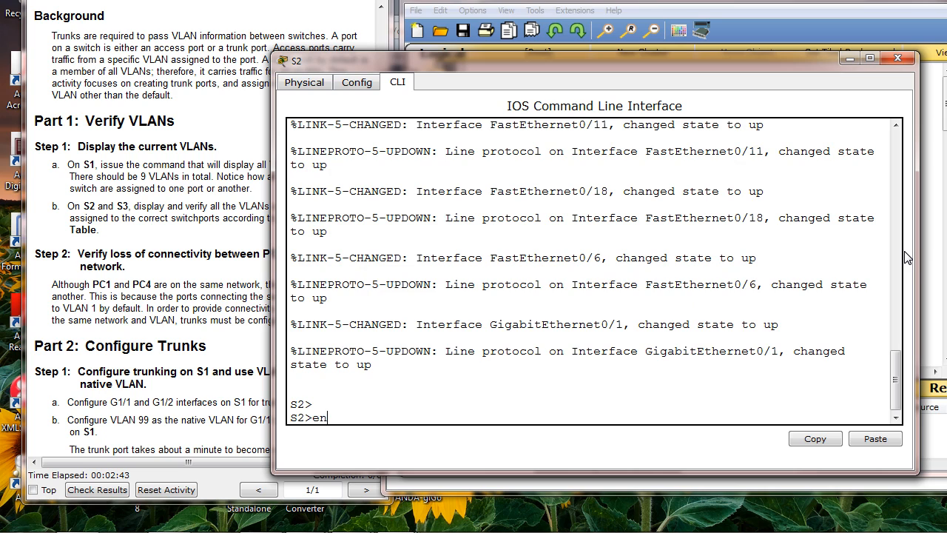
type("en")
key("Return")
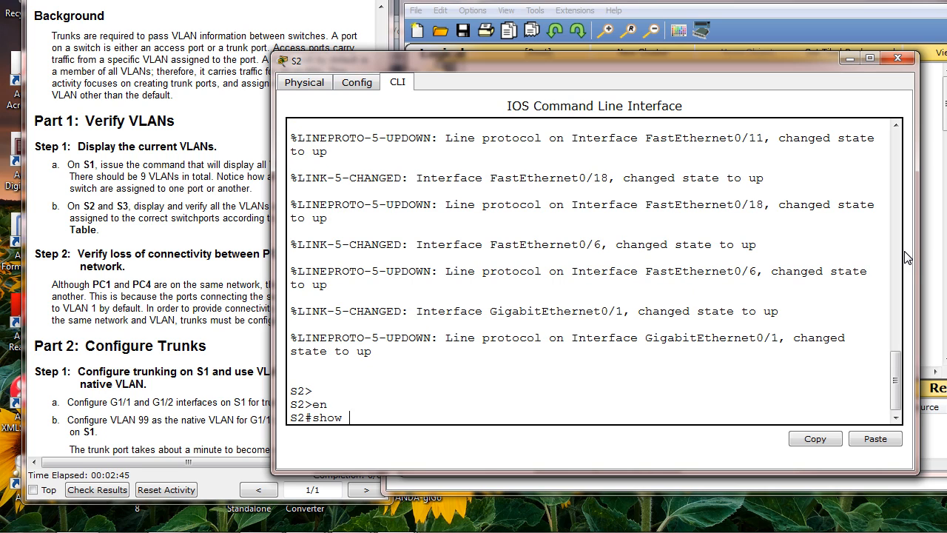
List S2's VLANs with show vlan brief and check which VLAN the Gig0/1 uplink belongs to against the topology
type("show vlan brief")
key("Return")
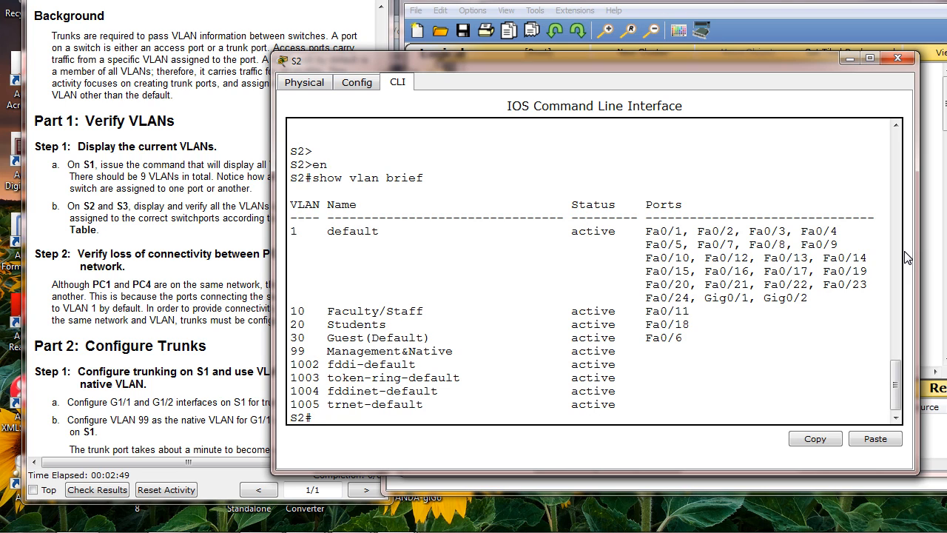
left_click(503, 15)
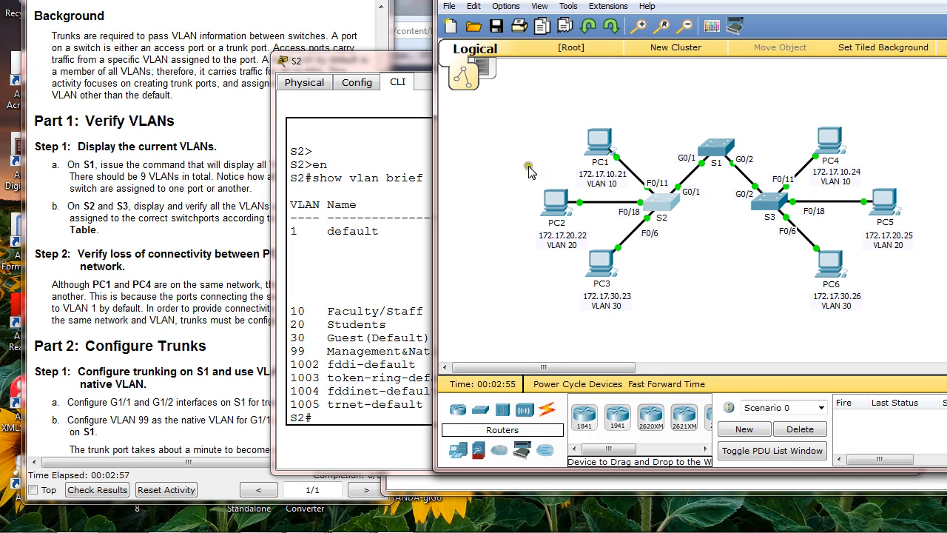
left_click(411, 79)
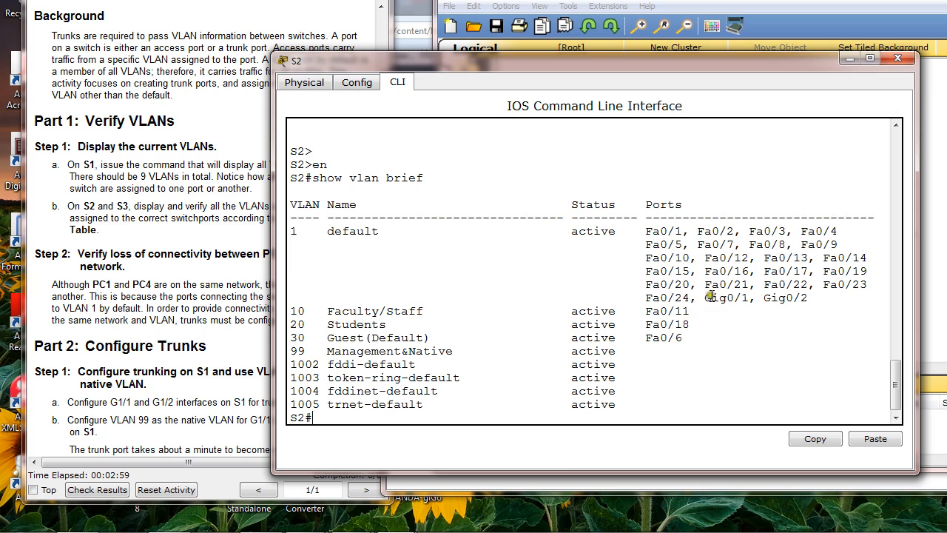
left_click_drag(712, 298, 748, 298)
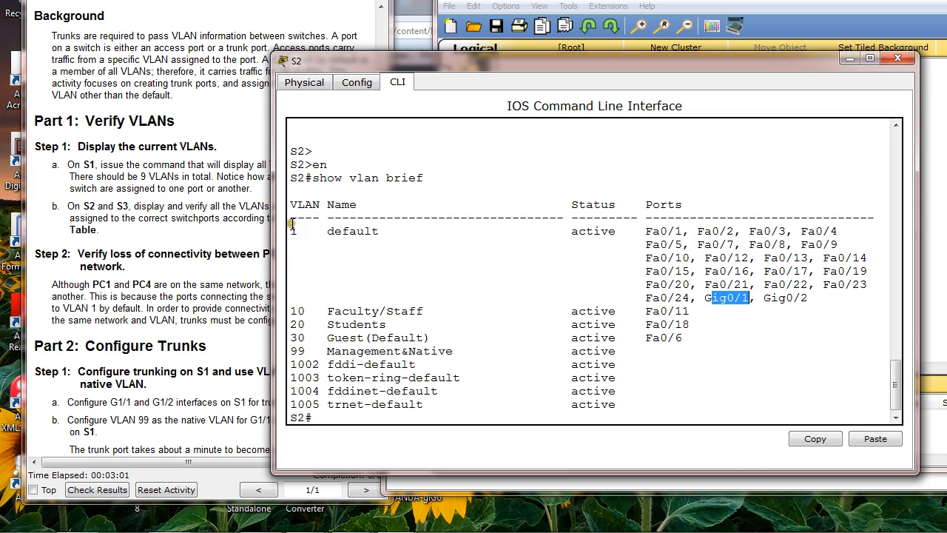
left_click_drag(292, 232, 312, 234)
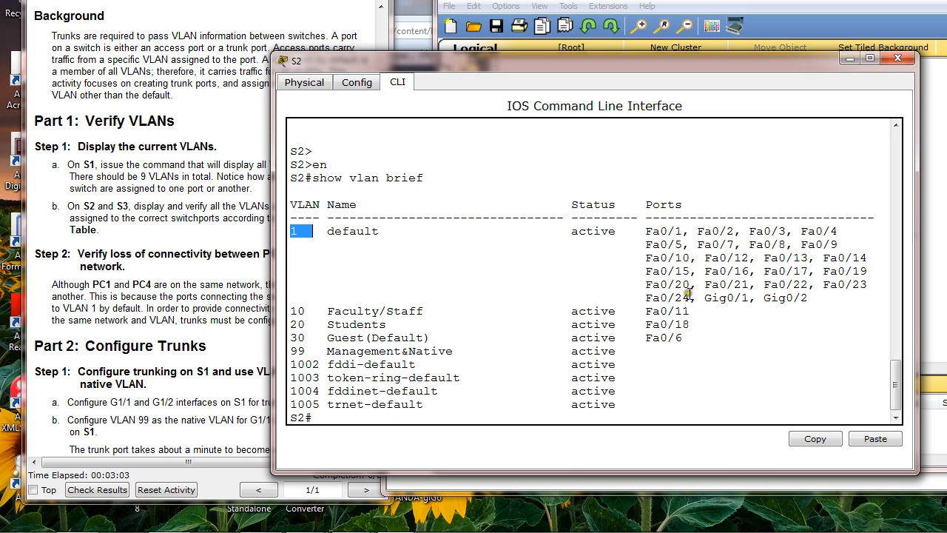
left_click_drag(703, 298, 749, 299)
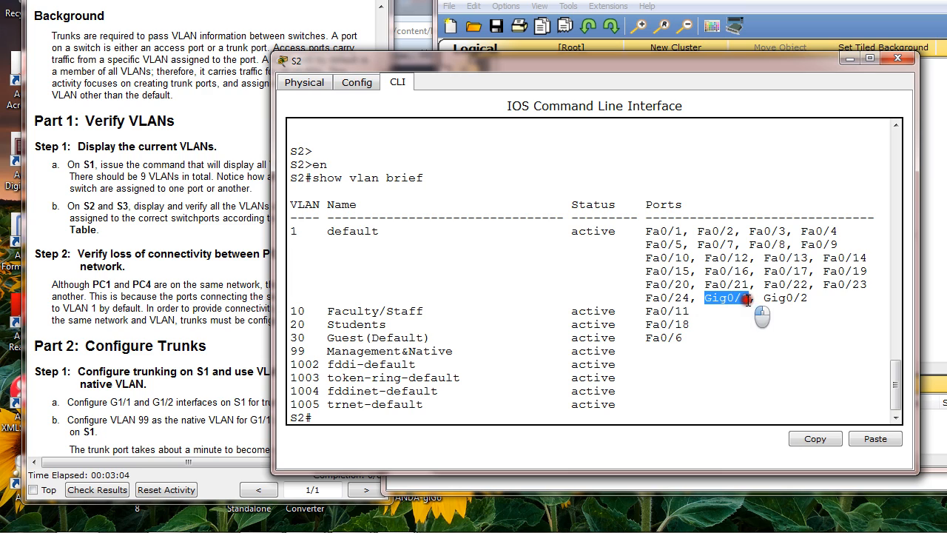
Read on in the instructions to Part 2, Step 1 about configuring trunking on S1 with native VLAN 99
left_click(230, 229)
scroll(229, 229, "down", 4)
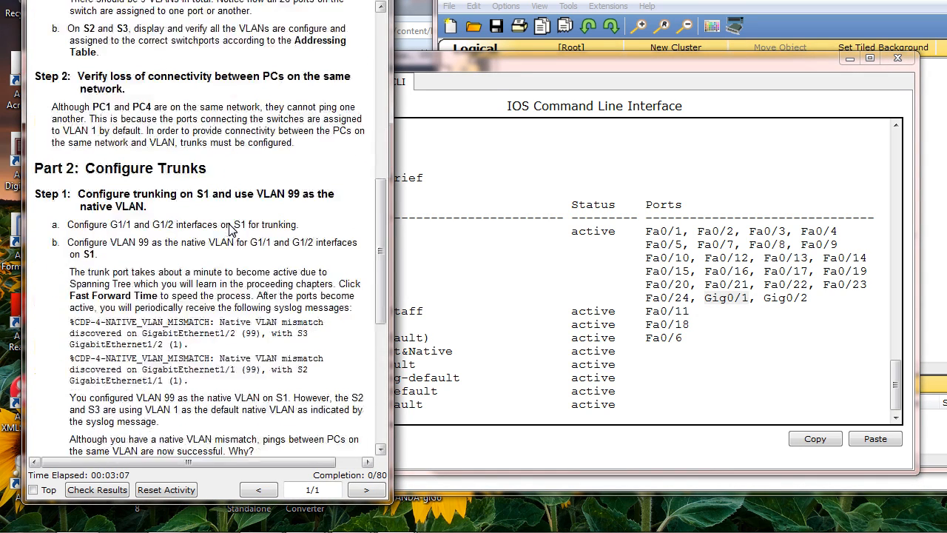
Read the instructions on lost connectivity between PC1 and PC4 and the Part 2 trunking steps, with the topology brought into view
scroll(230, 230, "down", 2)
scroll(234, 222, "up", 1)
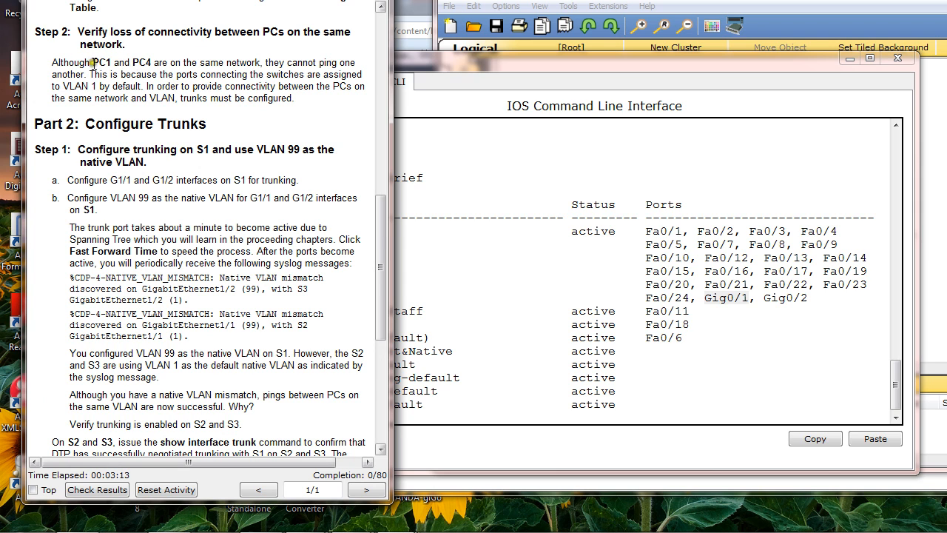
left_click_drag(93, 64, 276, 94)
scroll(276, 96, "down", 2)
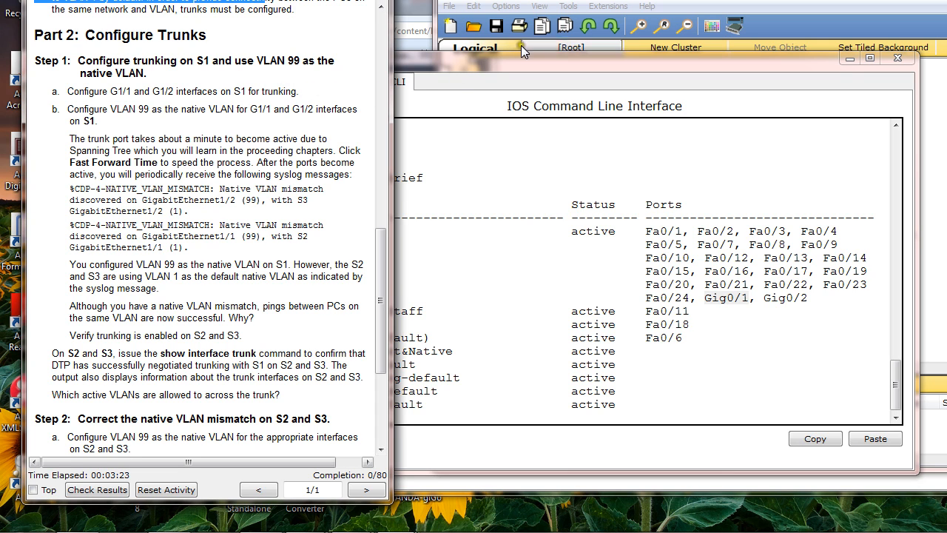
left_click_drag(649, 1, 612, 1)
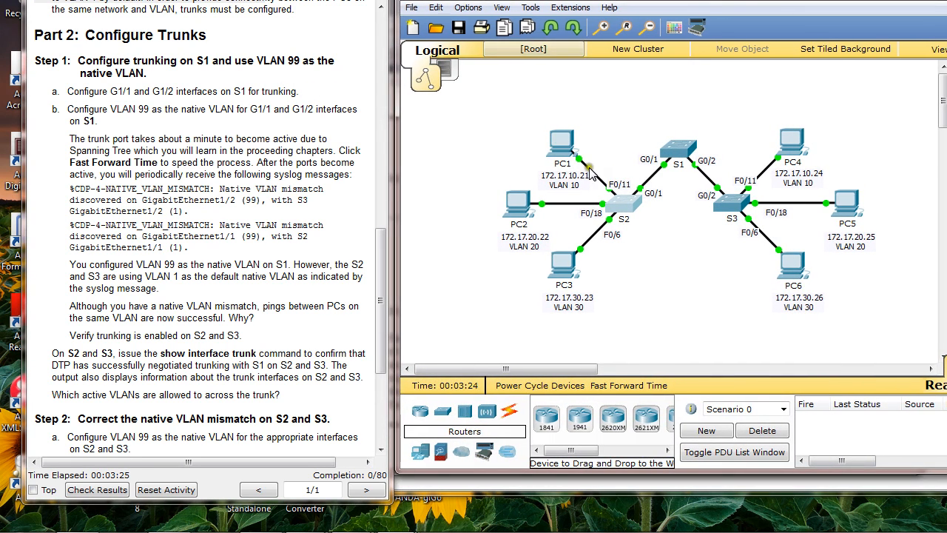
Open S1's command line, enter global configuration mode and select the interface range g0/1-2
left_click(679, 156)
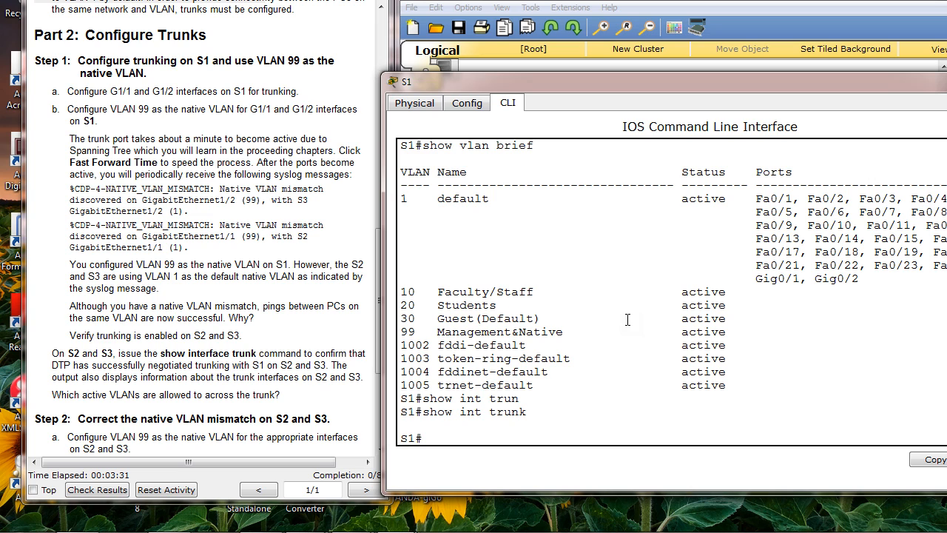
left_click(645, 8)
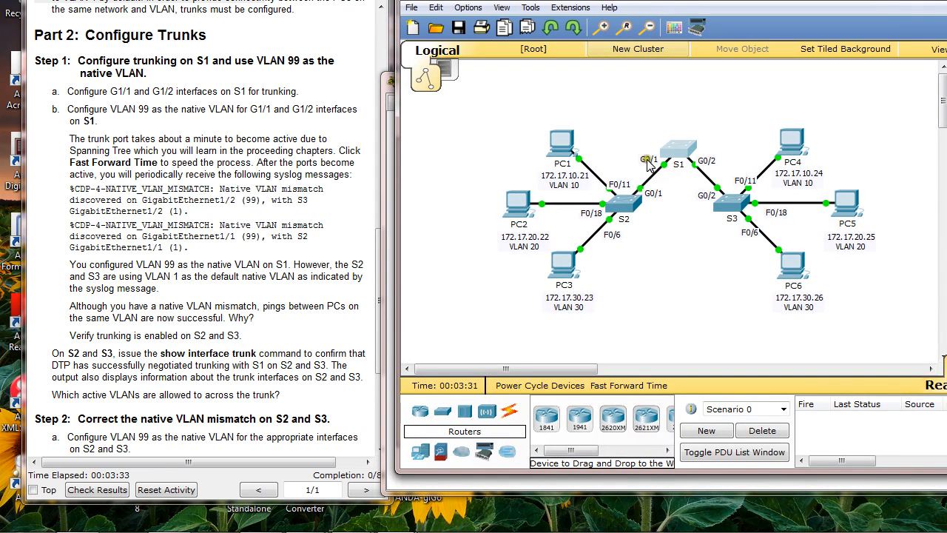
left_click(384, 235)
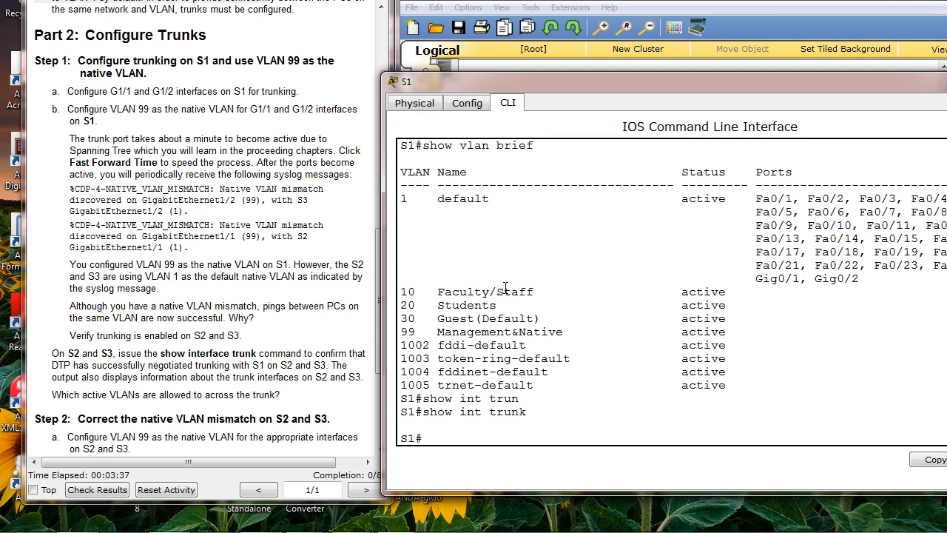
left_click(453, 444)
type("config t")
key("Return")
type("int ra")
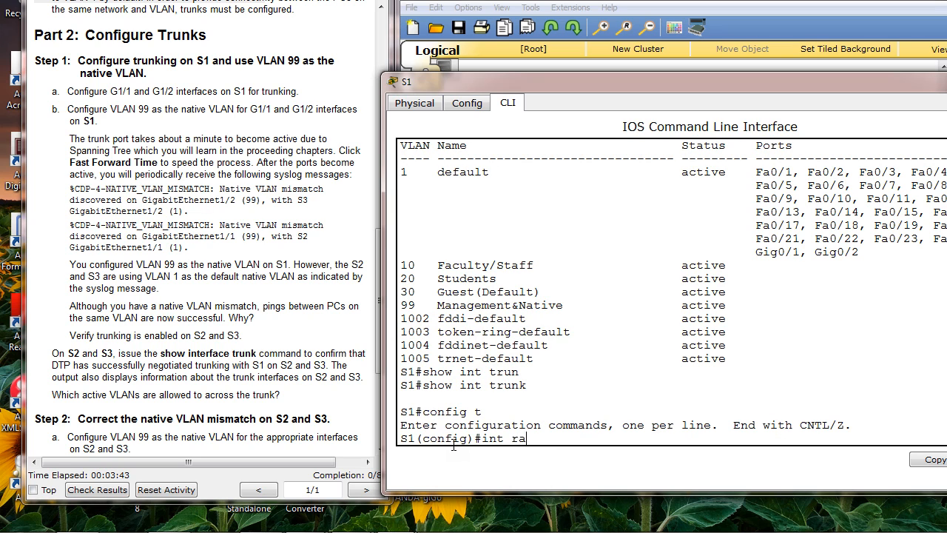
type("ng")
key("Tab")
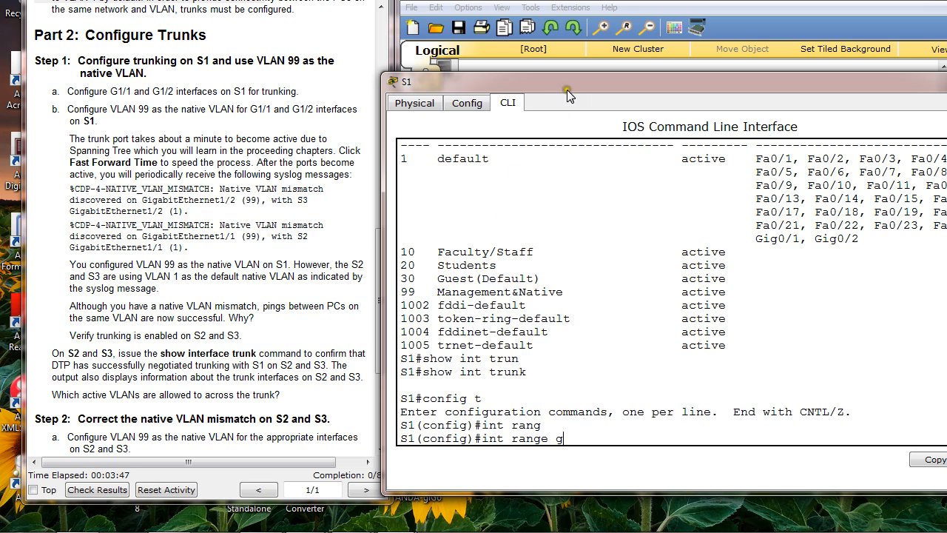
left_click_drag(569, 85, 541, 83)
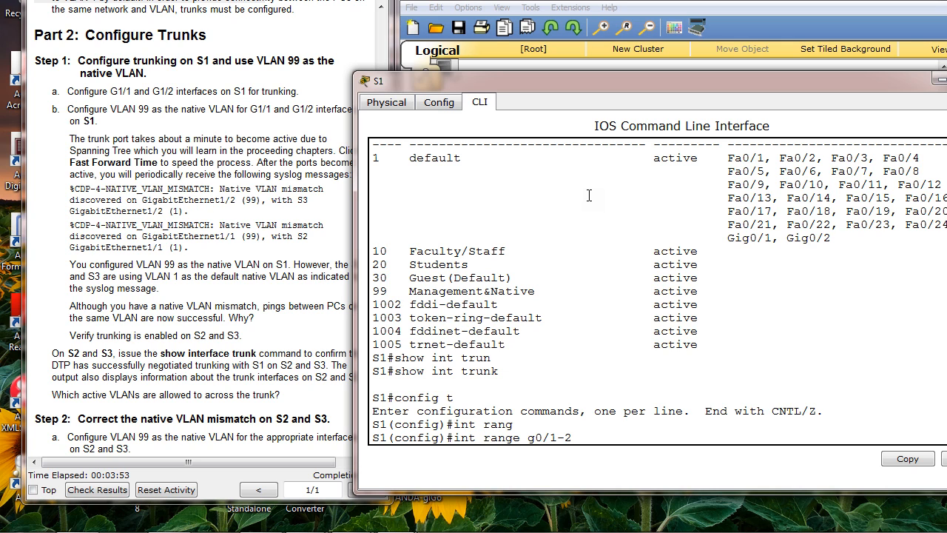
key("Return")
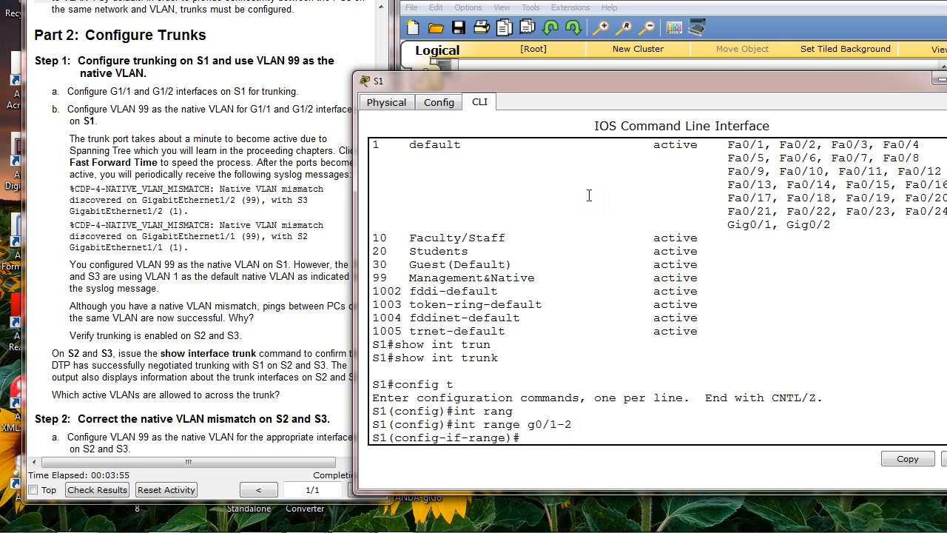
Set the selected S1 interfaces to trunking with switchport mode trunk
type("swi")
key("Tab")
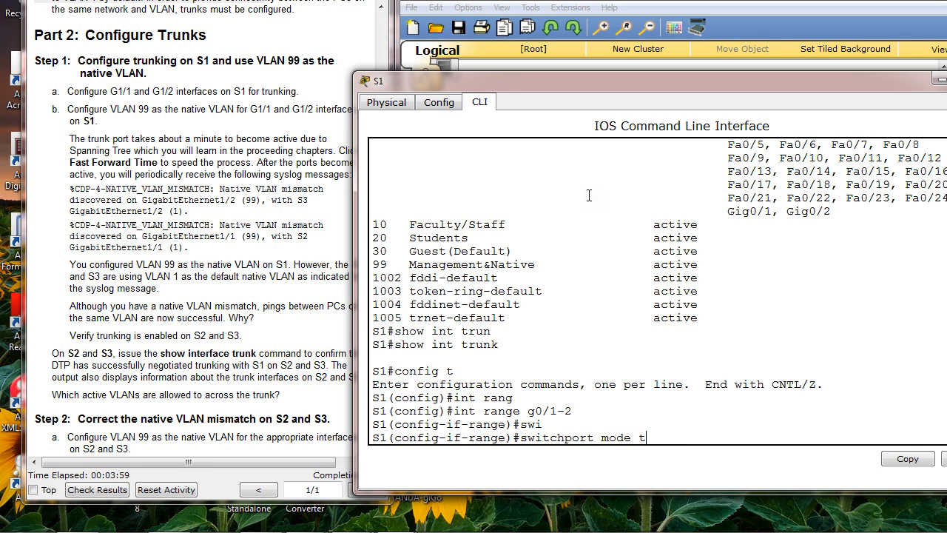
type("mode t")
key("Tab")
key("Return")
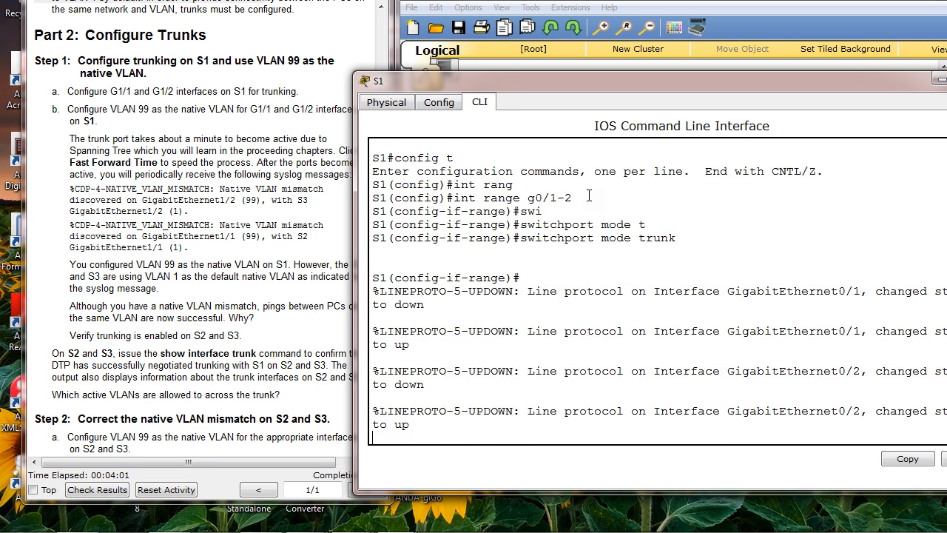
key("Return")
key("Return")
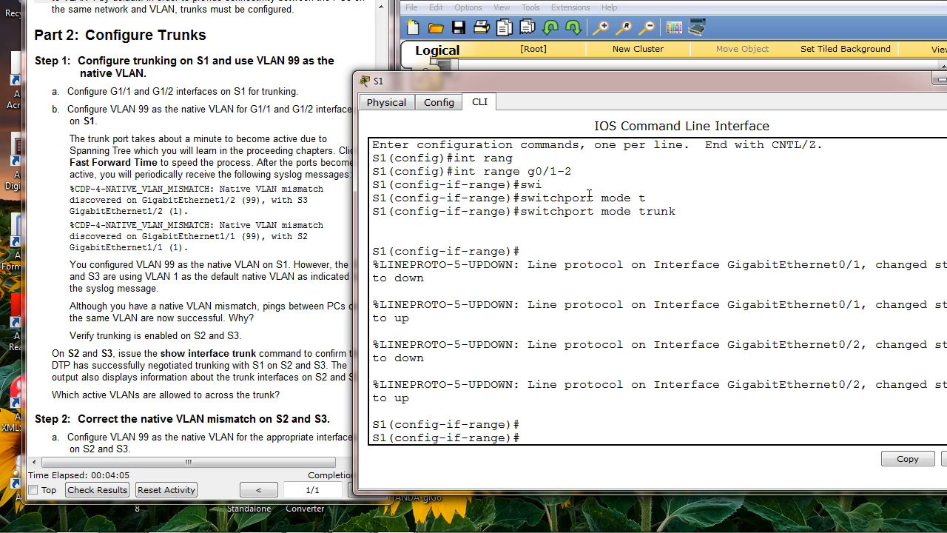
Read instruction b of Part 2, Step 1 on making VLAN 99 the native VLAN on S1's gigabit interfaces
left_click(143, 111)
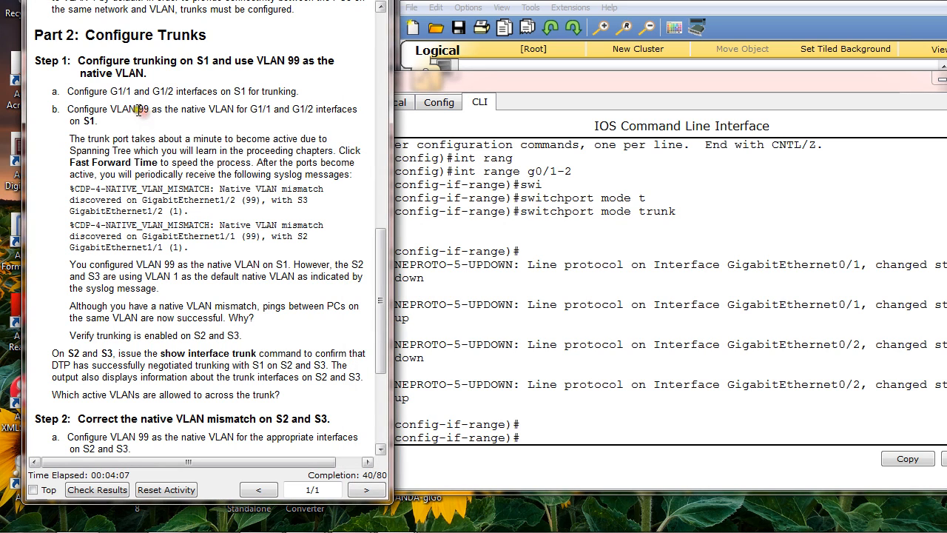
left_click_drag(137, 109, 314, 117)
left_click(238, 123)
left_click_drag(181, 108, 242, 109)
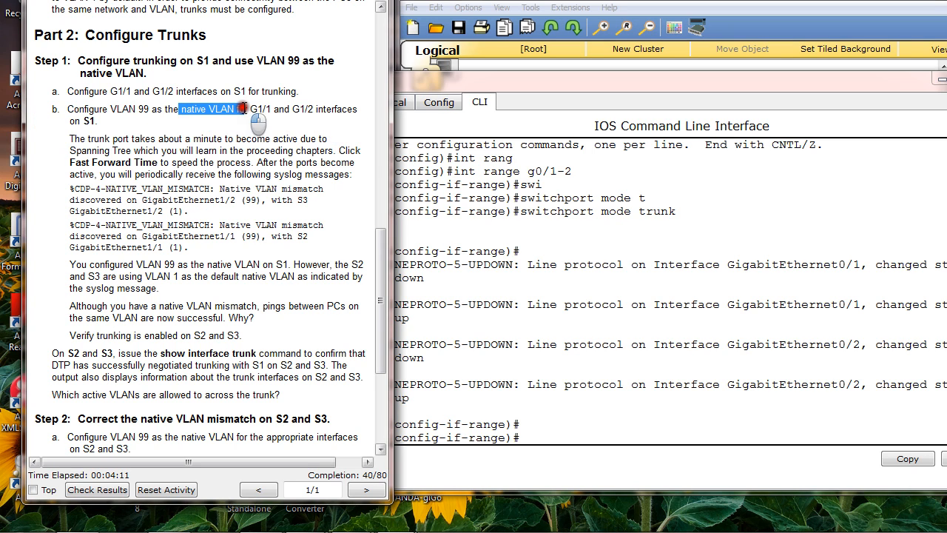
left_click(231, 127)
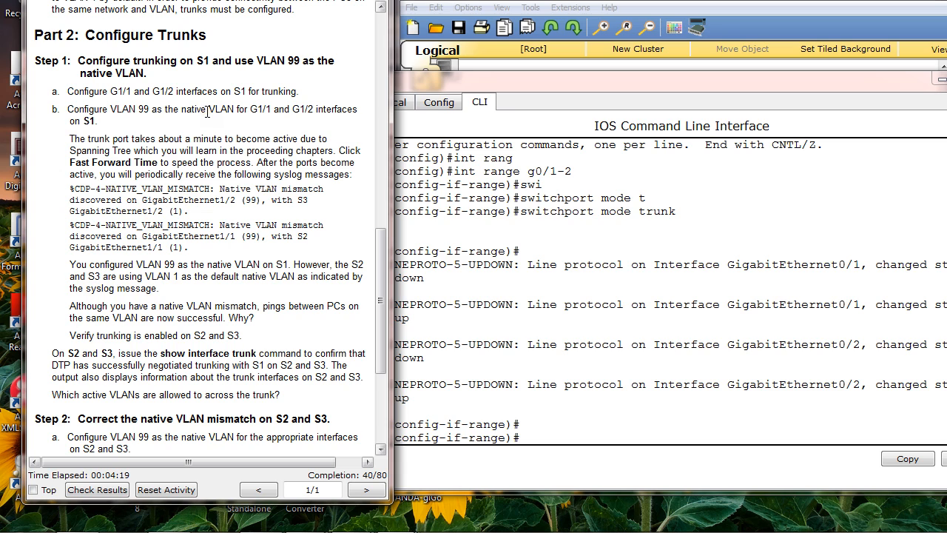
left_click(205, 108)
Assign VLAN 99 as native VLAN on S1's selected trunk interfaces with switchport trunk native vlan 99
left_click_drag(526, 83, 548, 61)
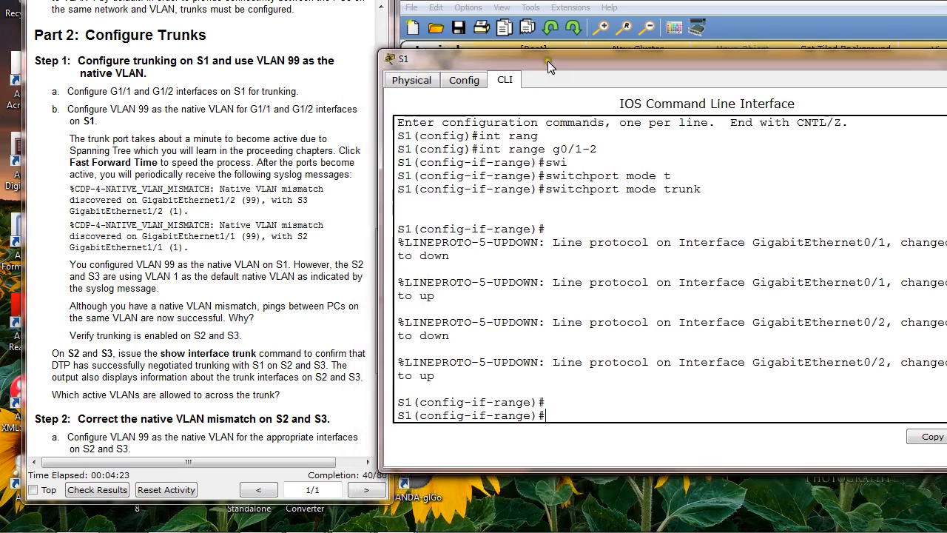
left_click(610, 295)
key("Tab")
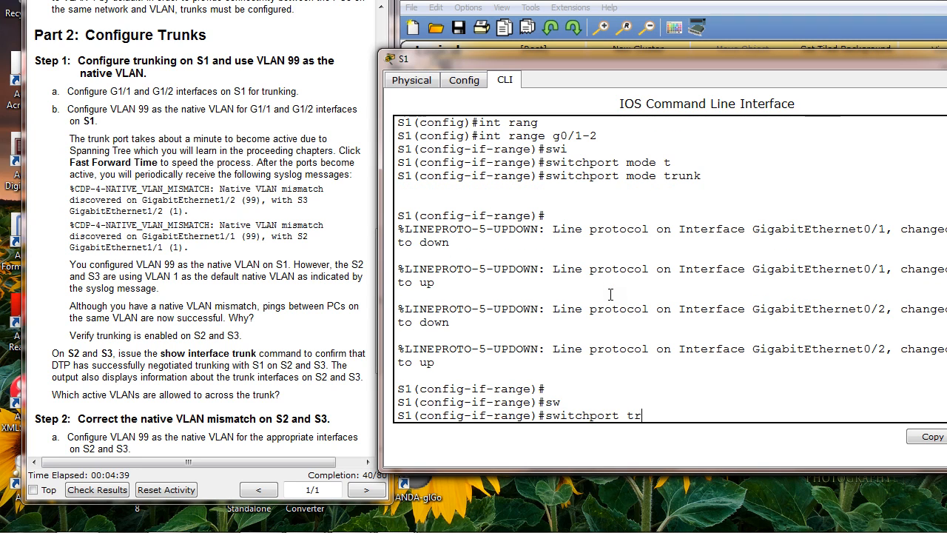
type("tr")
key("Tab")
type("na")
key("Tab")
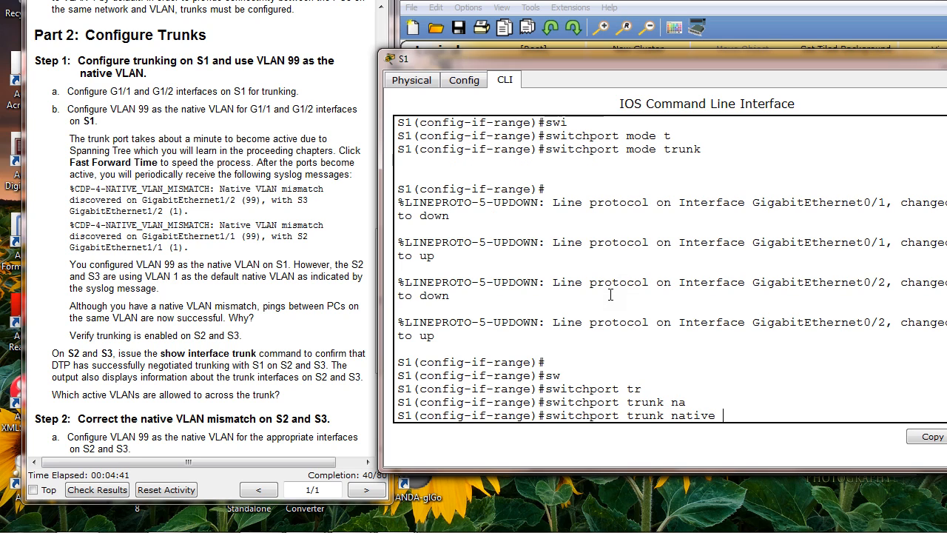
type("vlan 99")
key("Return")
key("Return")
key("Return")
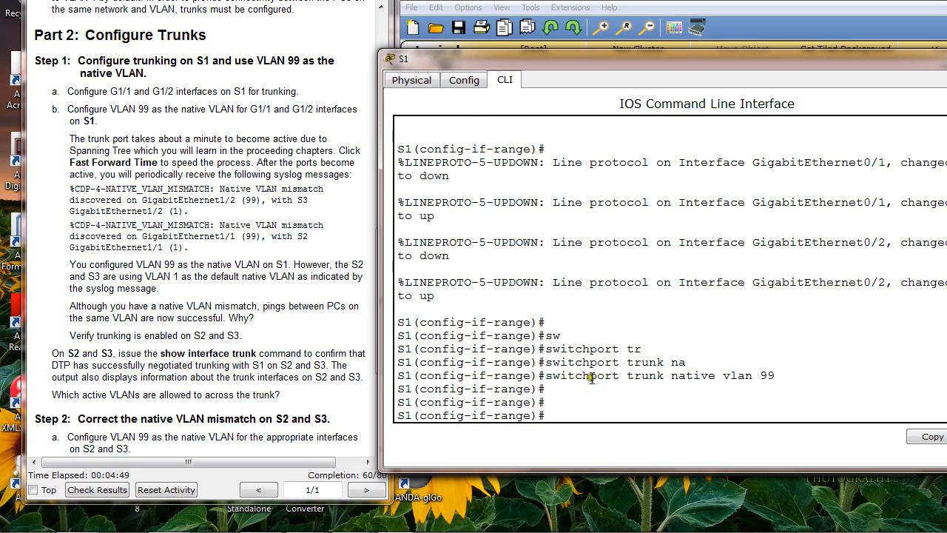
Review the native VLAN command entered on S1 and check the console for syslog messages against the instructions
left_click_drag(546, 375, 798, 377)
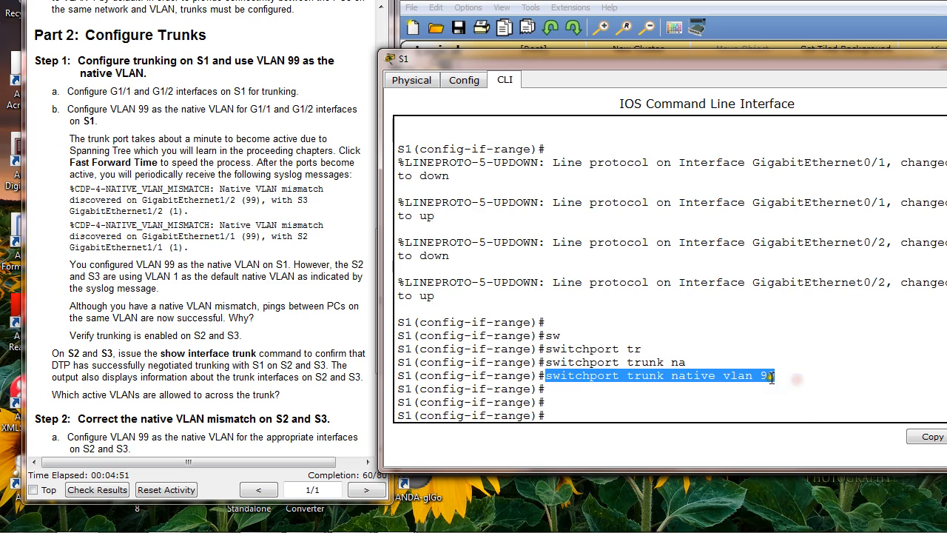
left_click(670, 376)
double_click(672, 376)
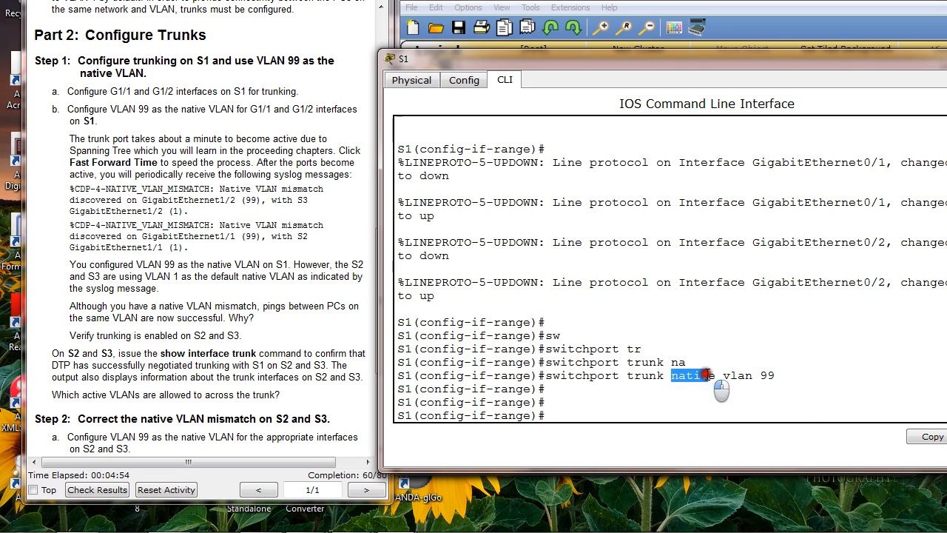
left_click(813, 333)
left_click(791, 363)
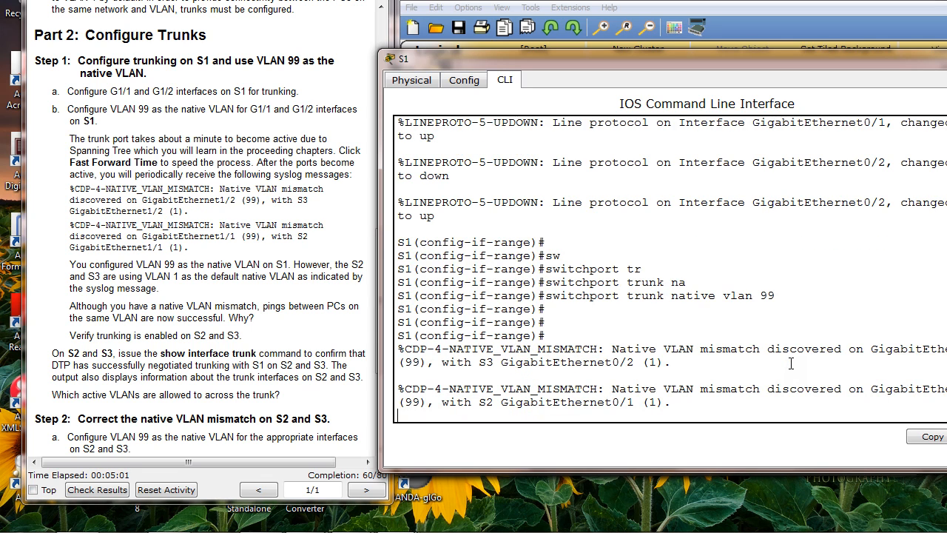
left_click_drag(614, 60, 588, 18)
left_click(725, 310)
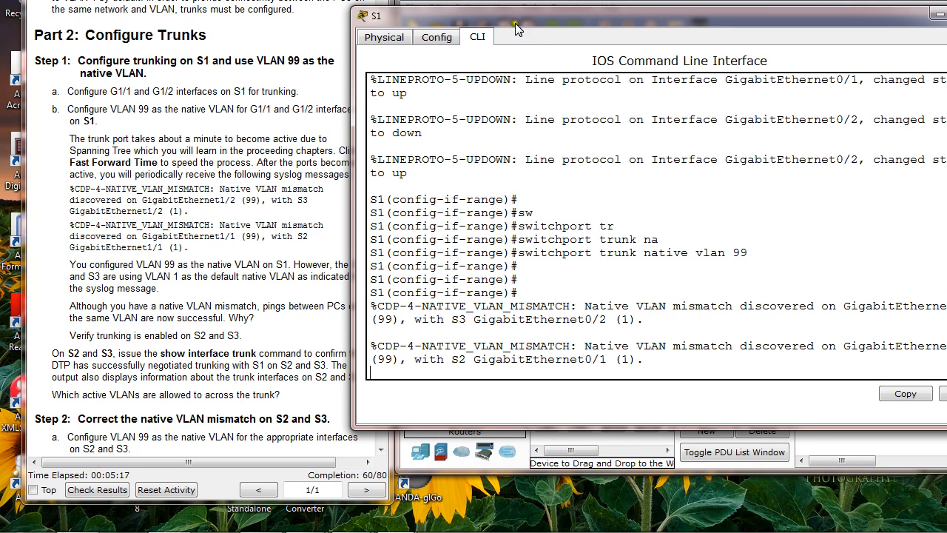
Open PC1's Command Prompt from the topology and test connectivity to PC4 by pinging 172.17.10.24
left_click_drag(517, 28, 608, 138)
left_click(632, 67)
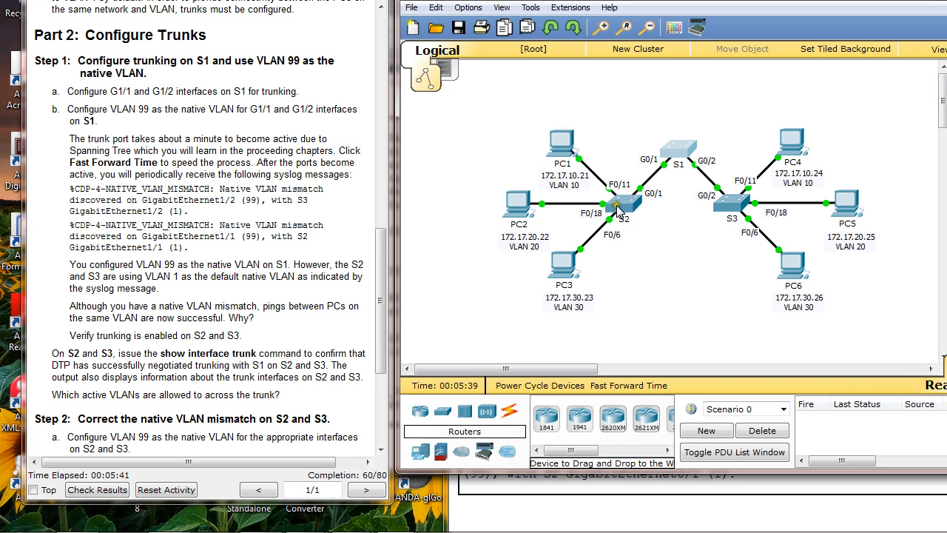
left_click(556, 145)
left_click_drag(526, 61, 313, 44)
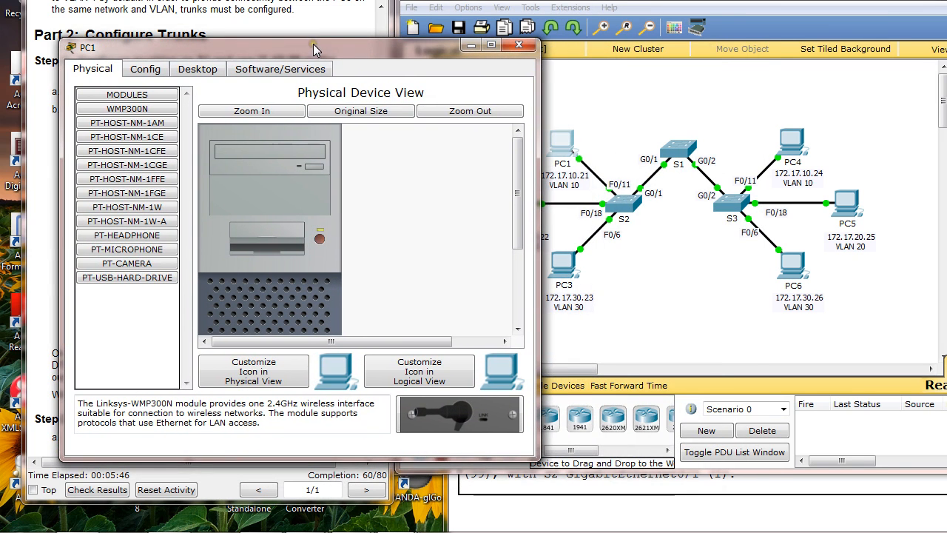
left_click(198, 69)
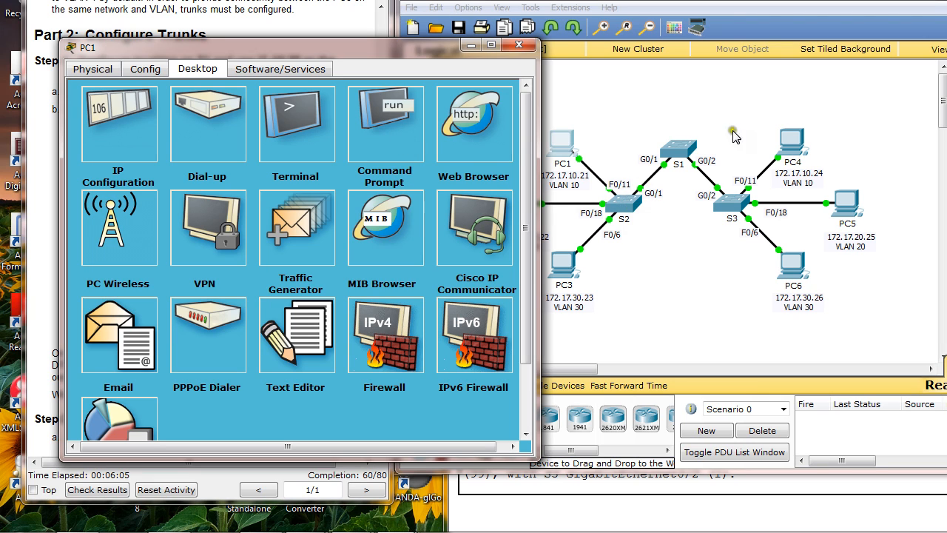
left_click(393, 135)
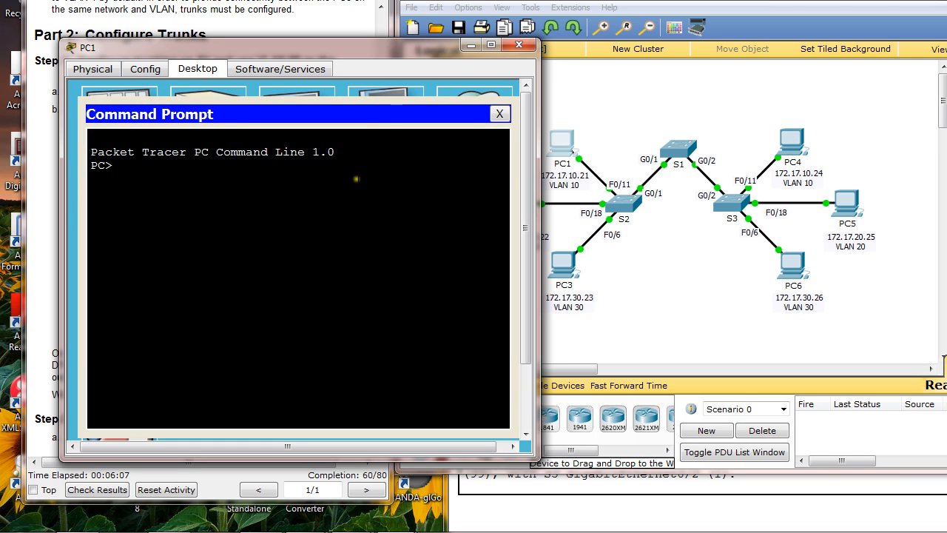
type("ping 172.17.10.24")
key("Return")
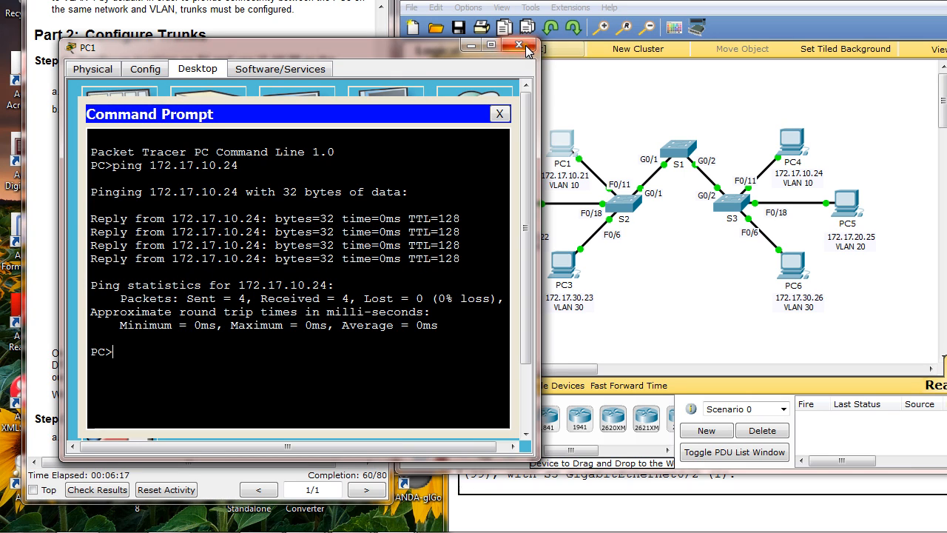
Inspect the switch links in the topology, and list switch S2's trunk interfaces with show int trunk in its command line
left_click(596, 2)
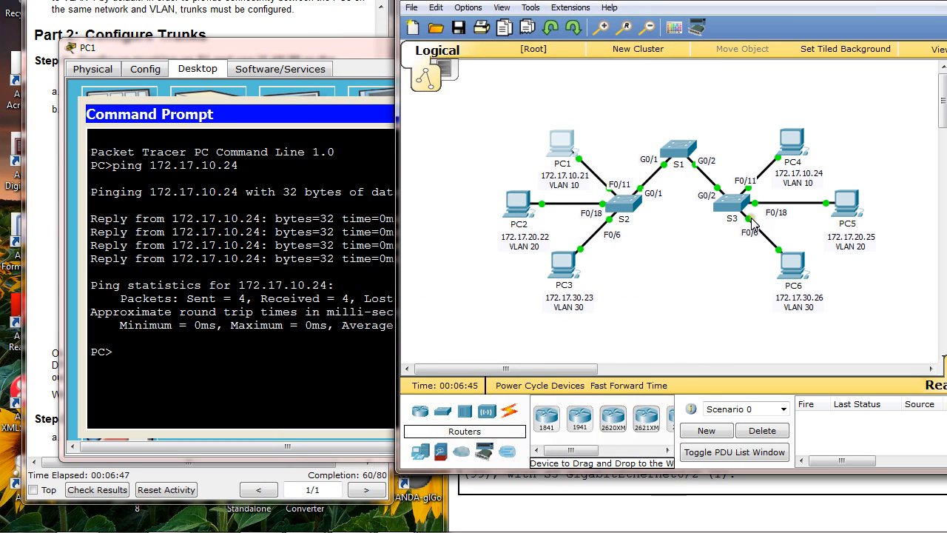
mouse_move(753, 223)
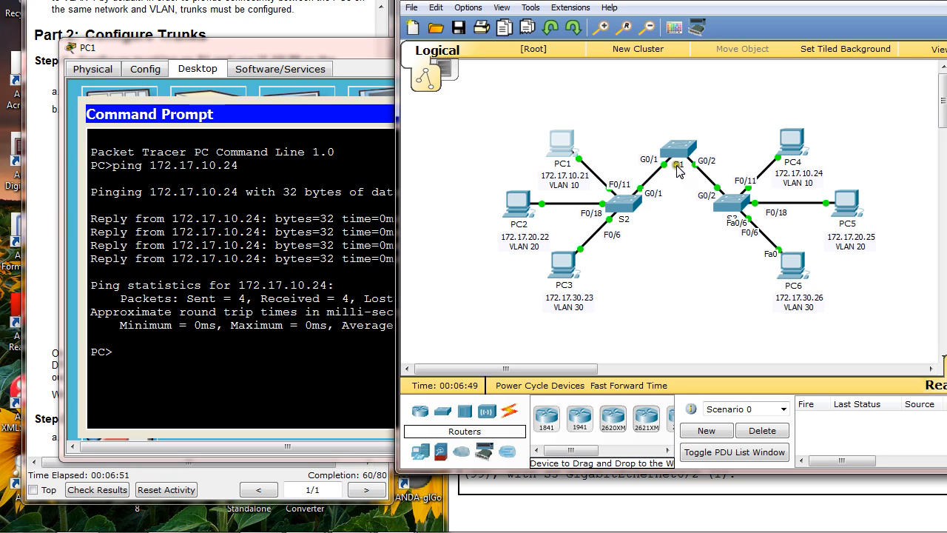
mouse_move(734, 197)
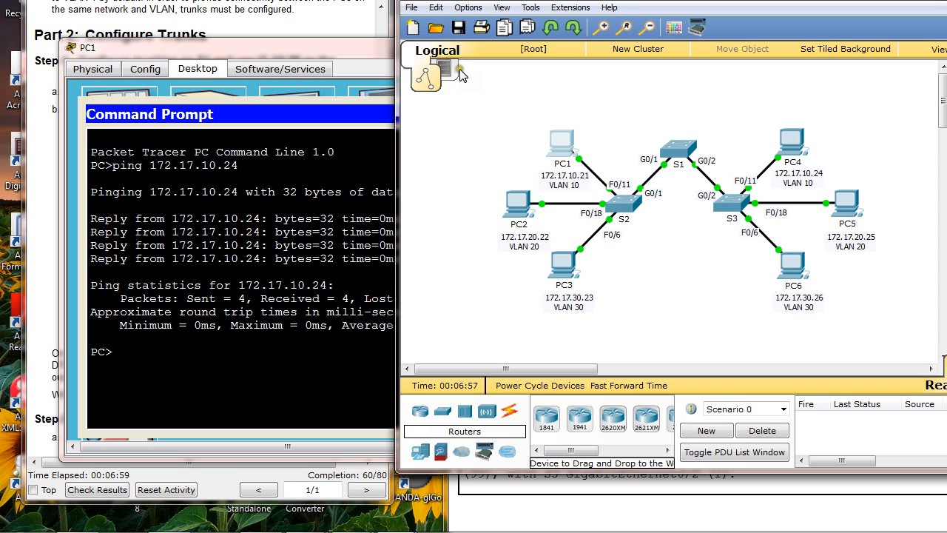
left_click(618, 197)
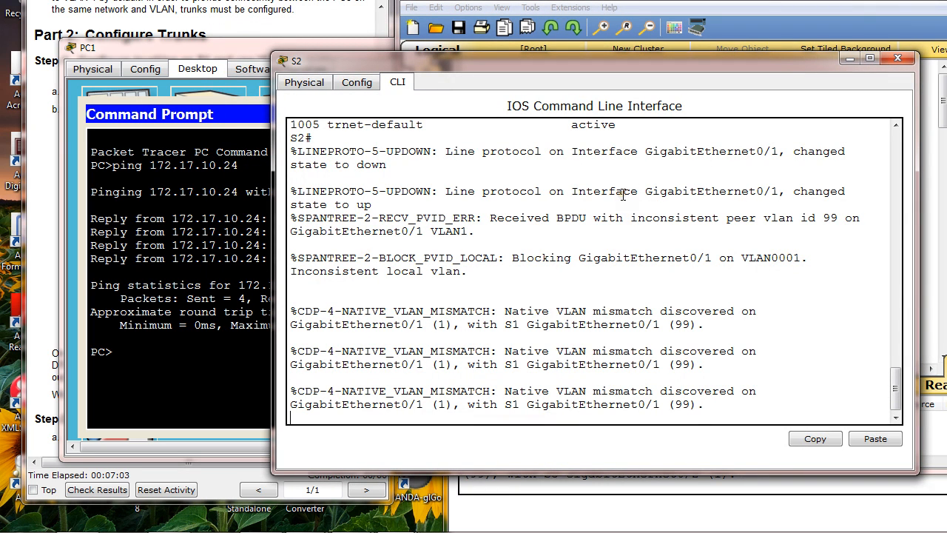
key("Return")
key("Return")
key("Return")
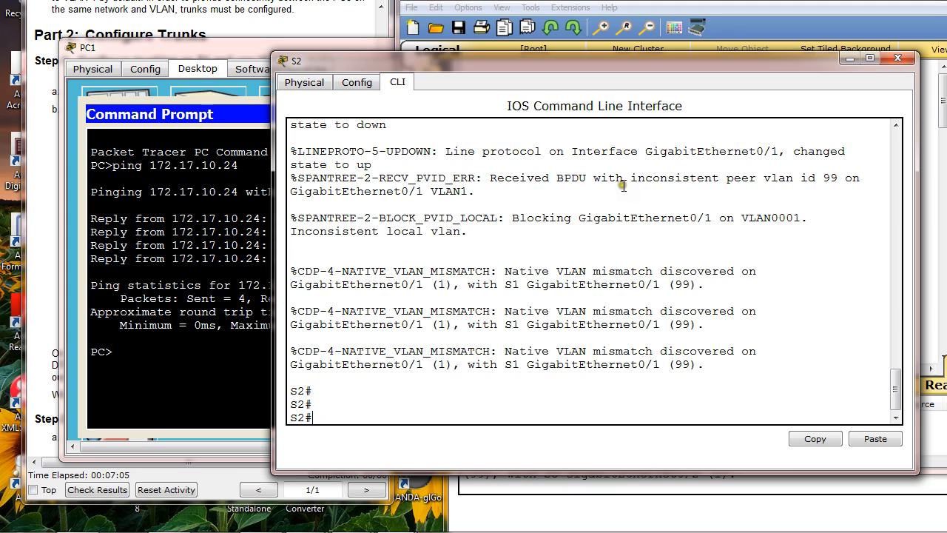
type("show int trunk")
key("Return")
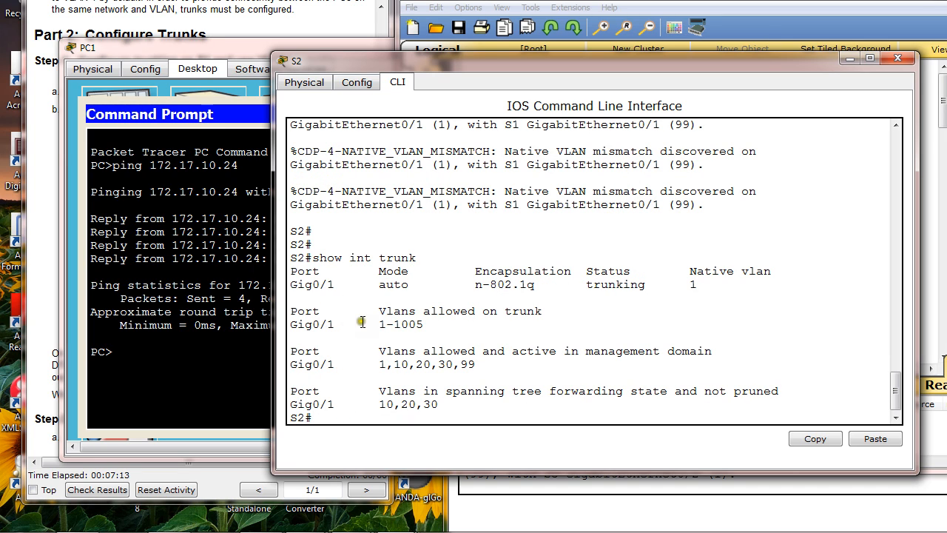
Examine the VLANs allowed on trunk port Gig0/1 in S2's show int trunk output
left_click_drag(295, 311, 488, 326)
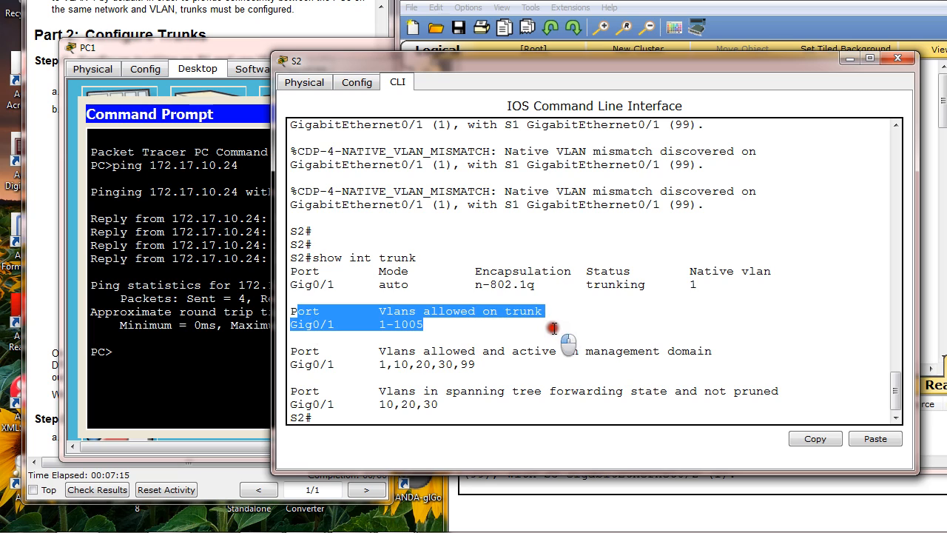
left_click_drag(293, 324, 496, 319)
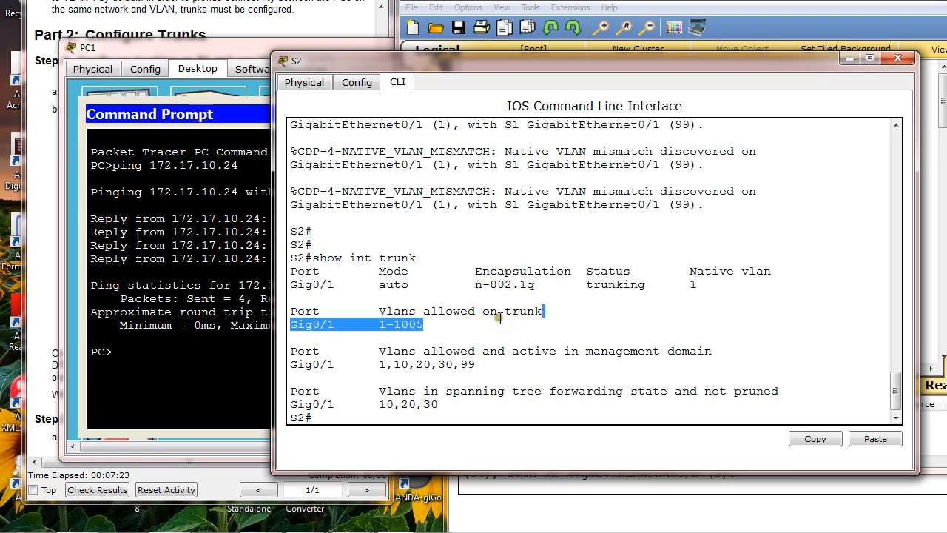
left_click(446, 335)
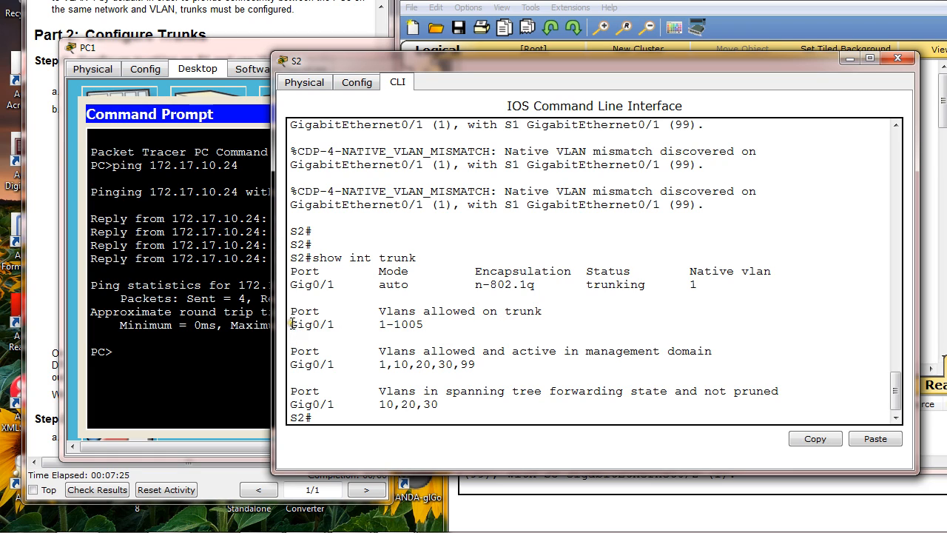
left_click_drag(292, 324, 339, 324)
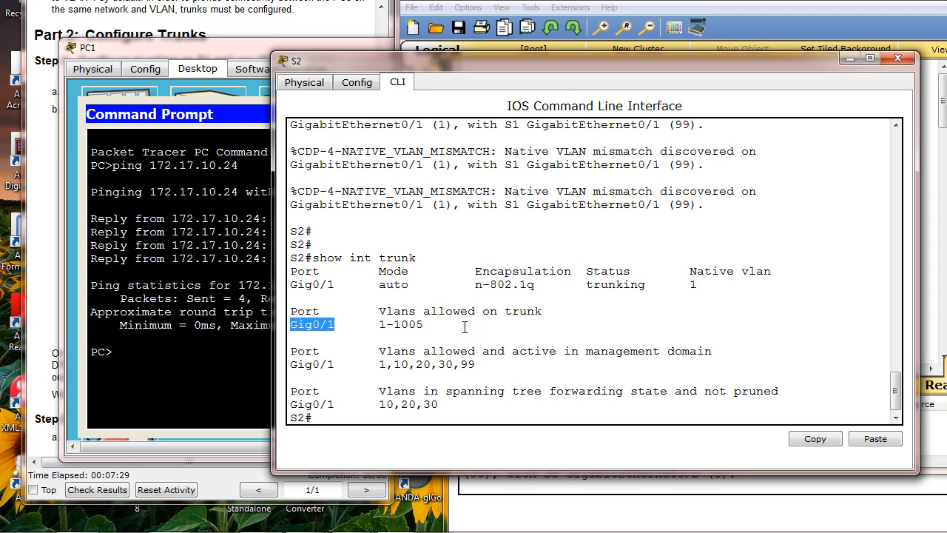
left_click(517, 334)
left_click(355, 358)
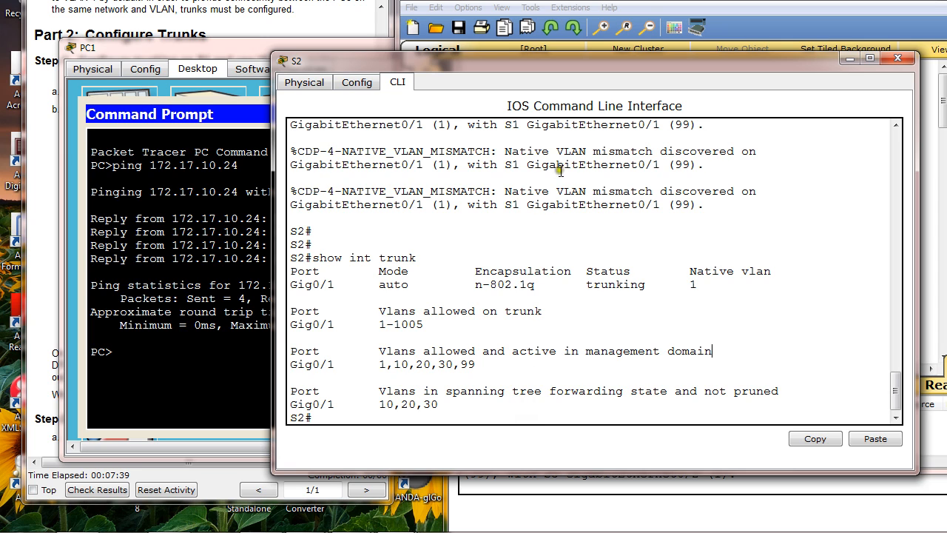
Bring the instructions and topology into view side by side, and open switch S3's command line in a widened window
left_click(647, 8)
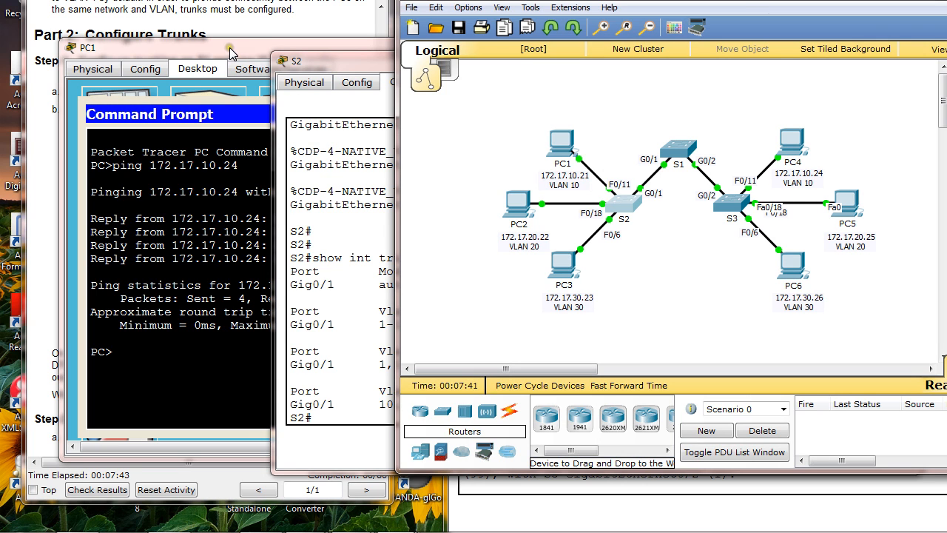
left_click_drag(229, 48, 250, 33)
left_click(250, 10)
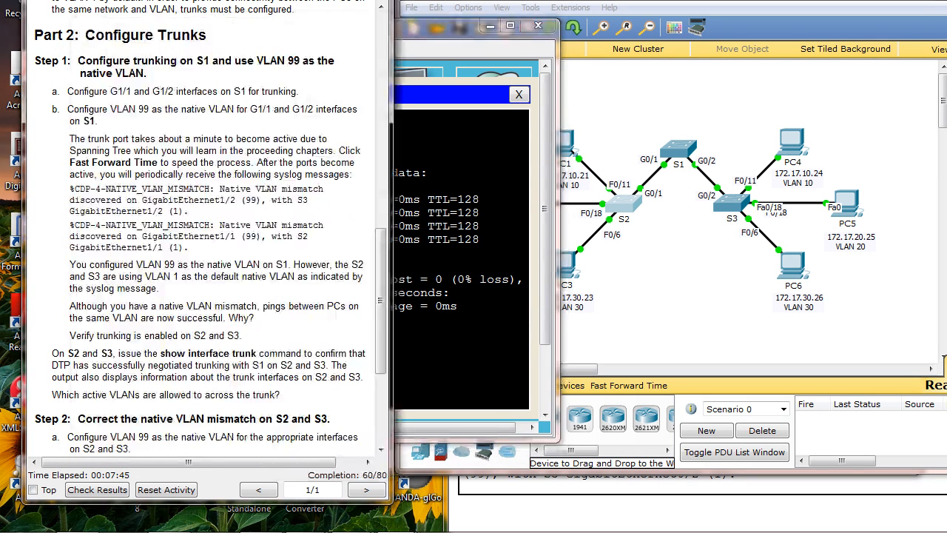
left_click_drag(250, 0, 222, 7)
left_click(694, 3)
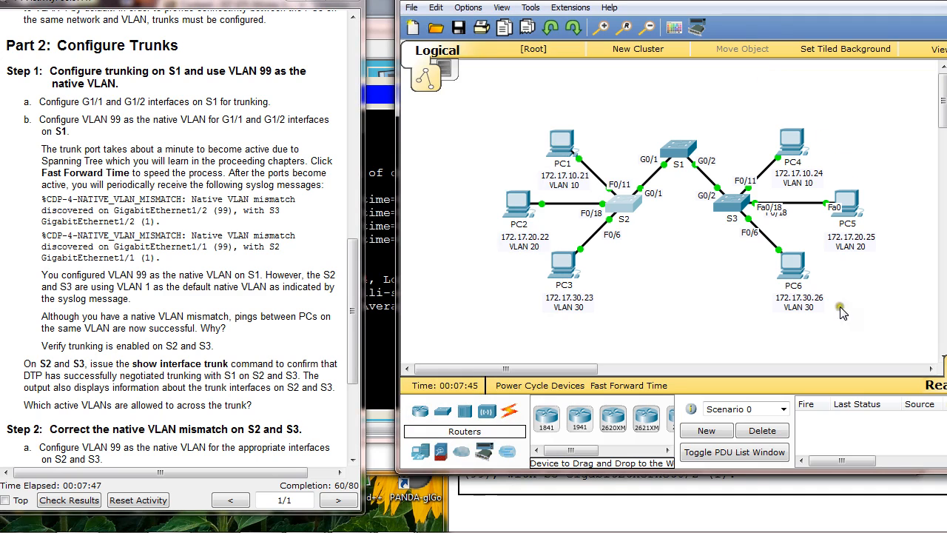
left_click(731, 202)
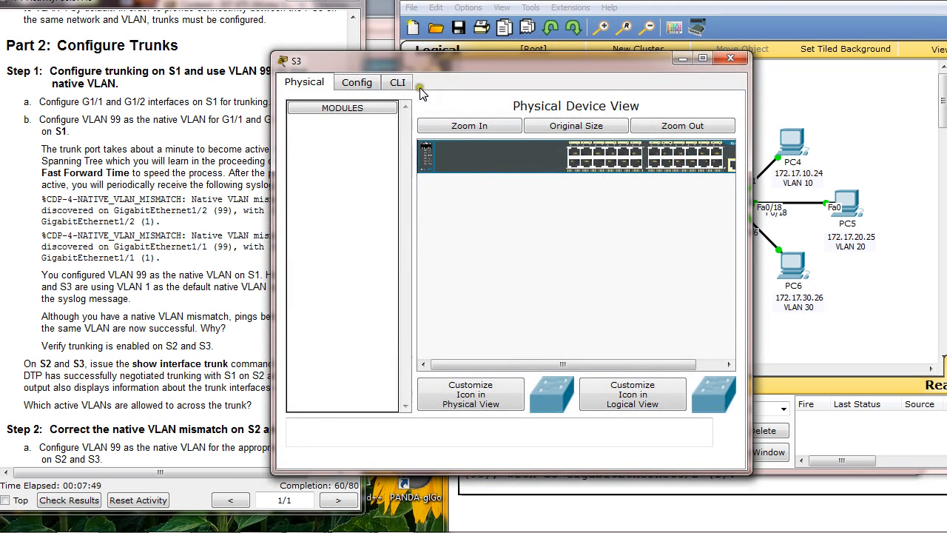
left_click(393, 82)
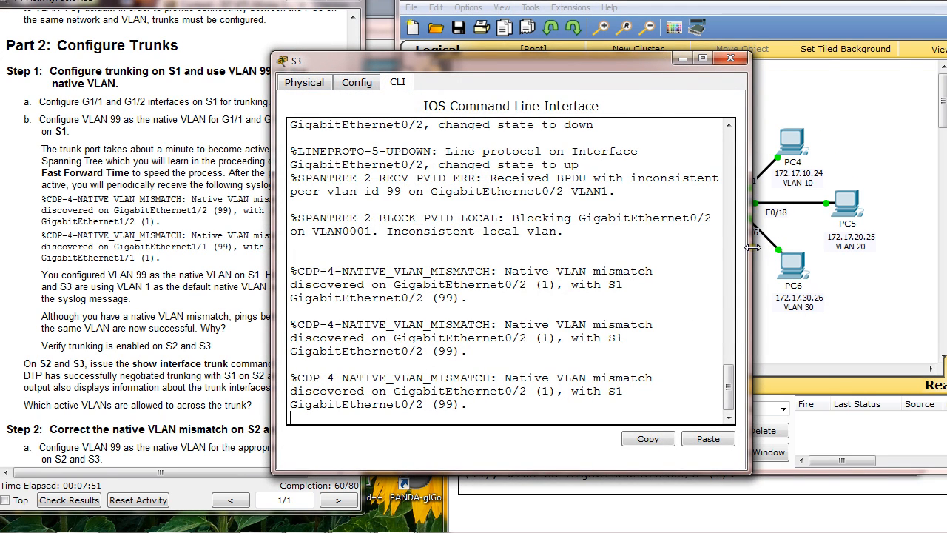
left_click_drag(753, 247, 906, 247)
Enter privileged mode on S3 with en and list its trunk interfaces with show int trunk
key("Return")
key("Return")
key("Return")
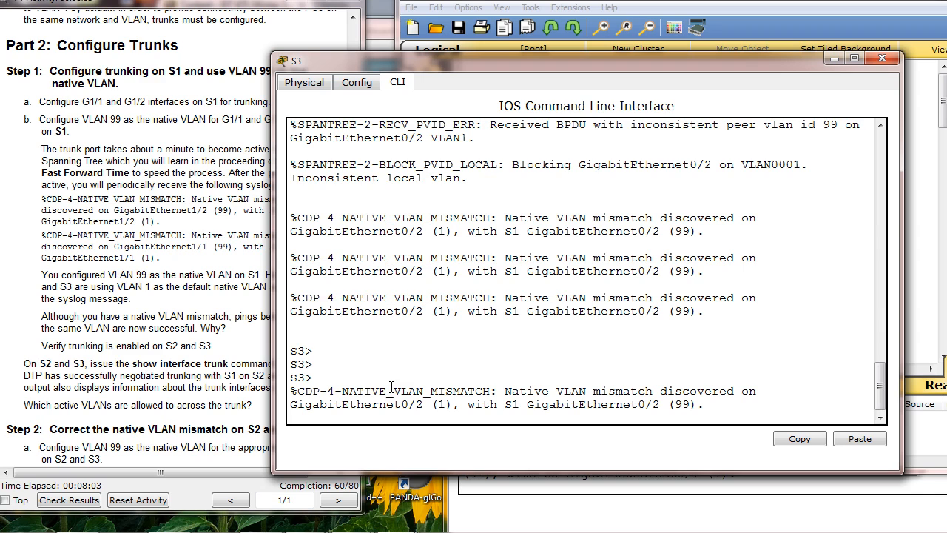
key("Return")
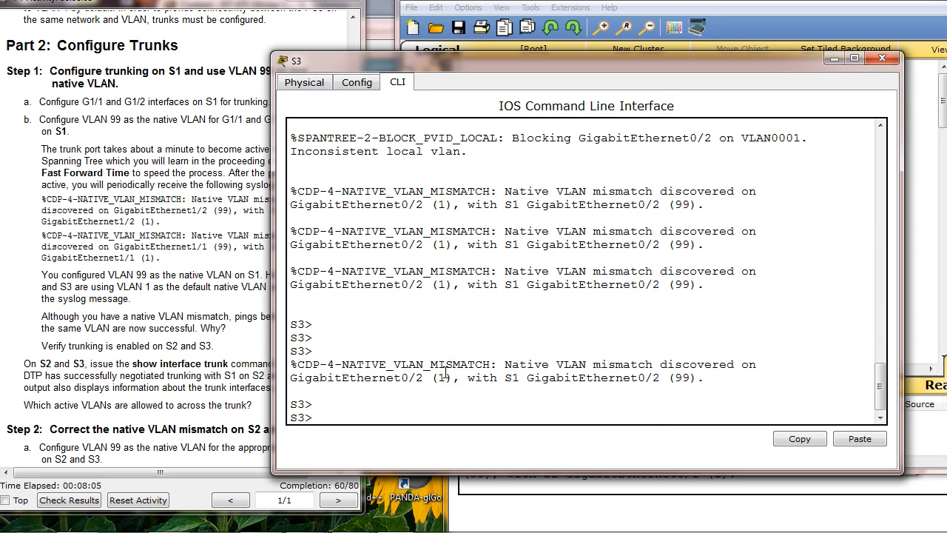
type("en")
key("Return")
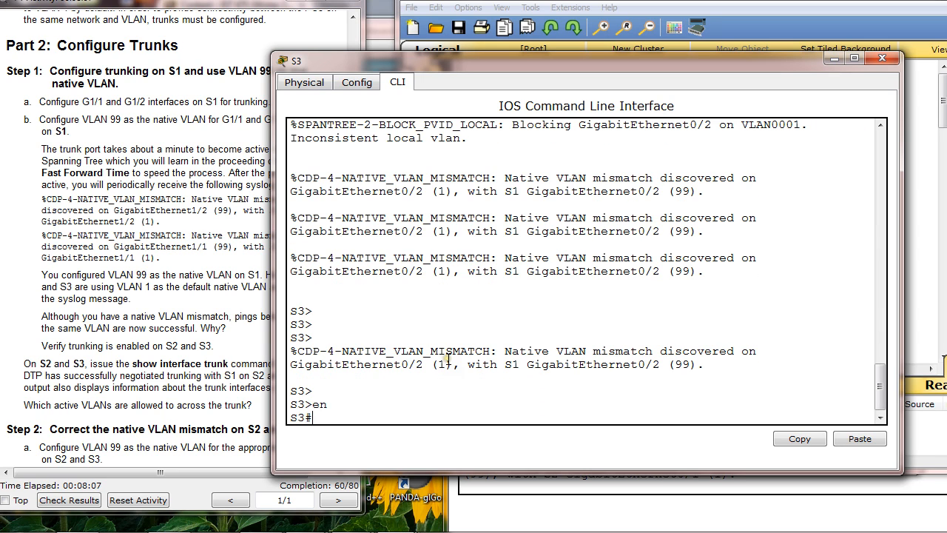
type("show int trunk")
key("Return")
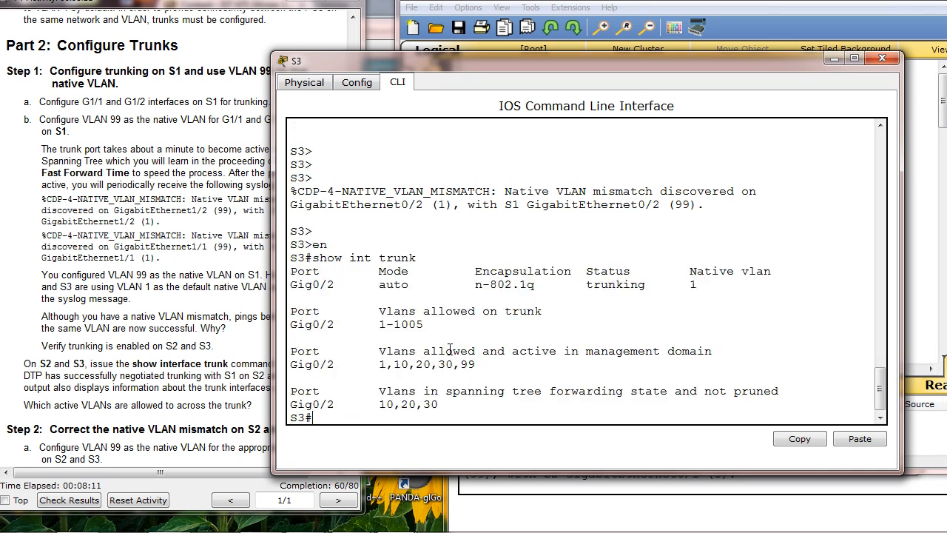
key("Return")
key("Return")
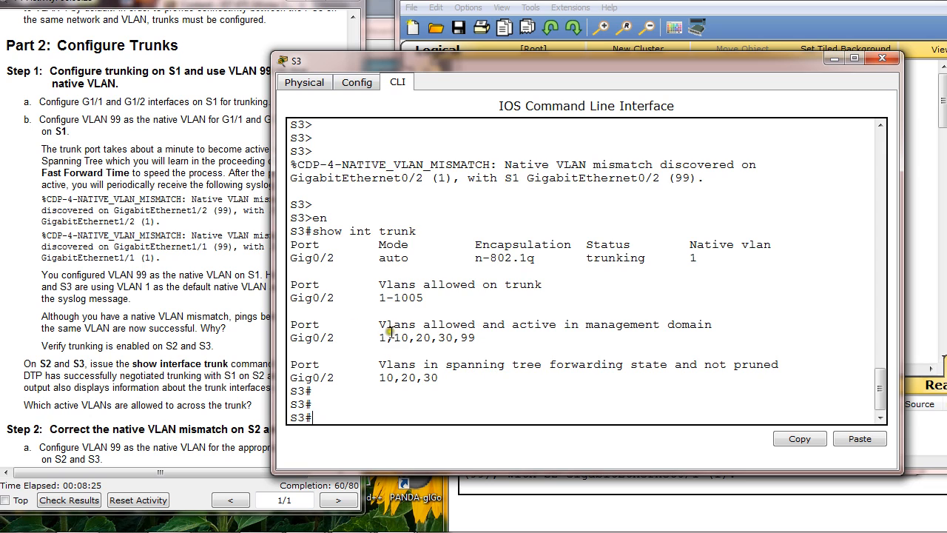
Examine the VLANs allowed and active in the management domain for Gig0/2 in S3's trunk output
left_click_drag(379, 338, 478, 342)
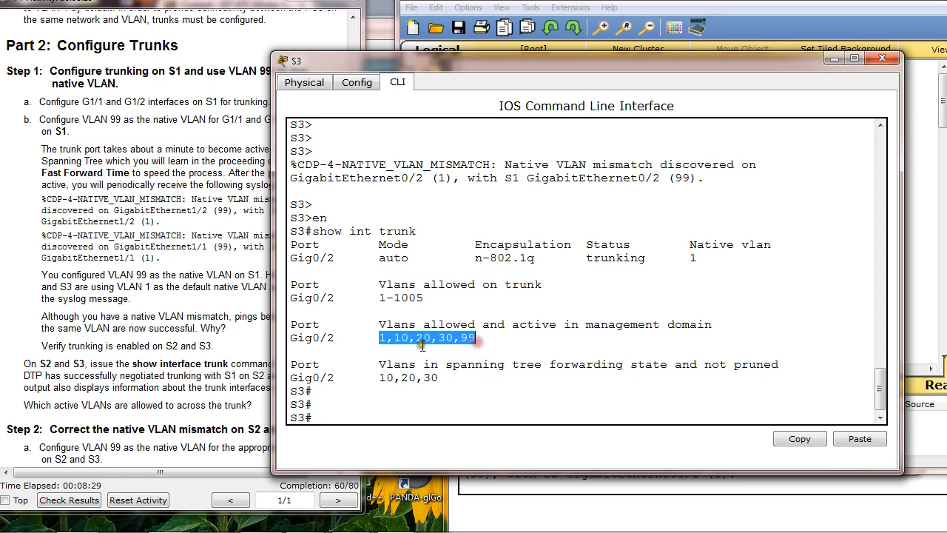
left_click(376, 347)
left_click_drag(379, 341, 473, 340)
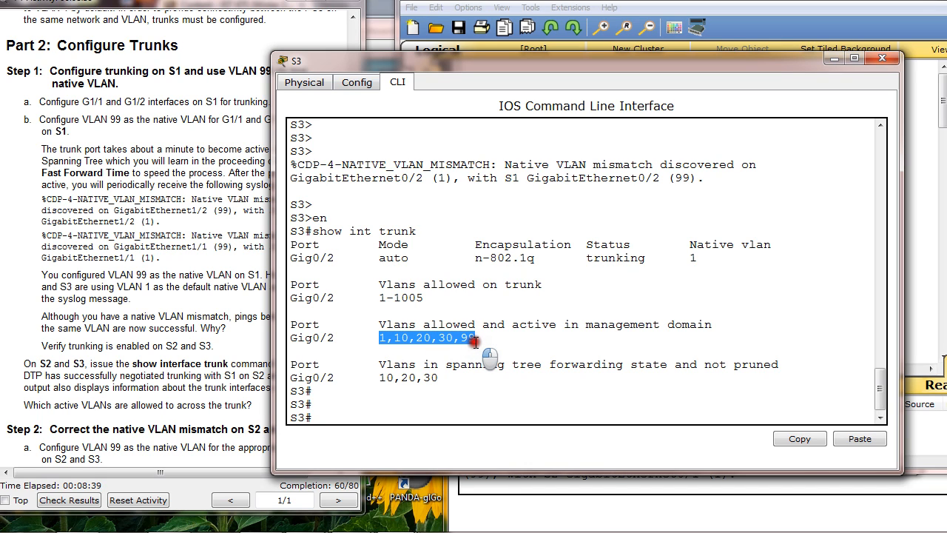
left_click(397, 341)
left_click_drag(372, 339, 487, 341)
left_click(492, 339)
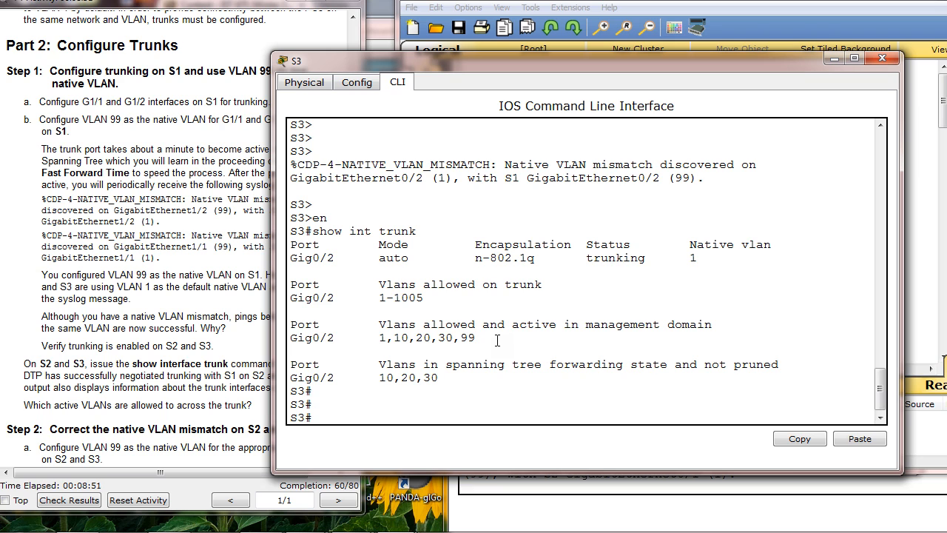
Review Step 2 of the instructions on correcting the native VLAN mismatch, and move S3's window aside to uncover the topology
left_click(206, 320)
scroll(207, 319, "down", 5)
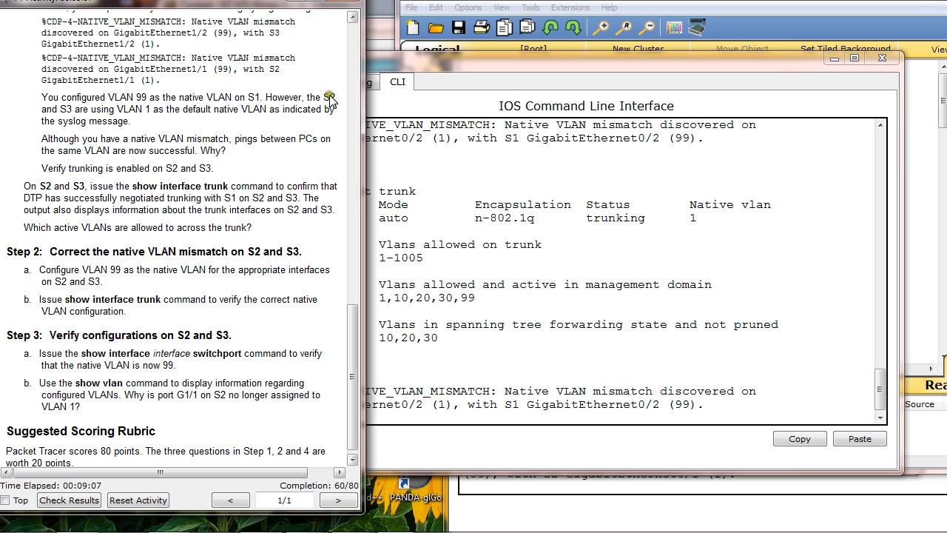
left_click_drag(498, 65, 528, 74)
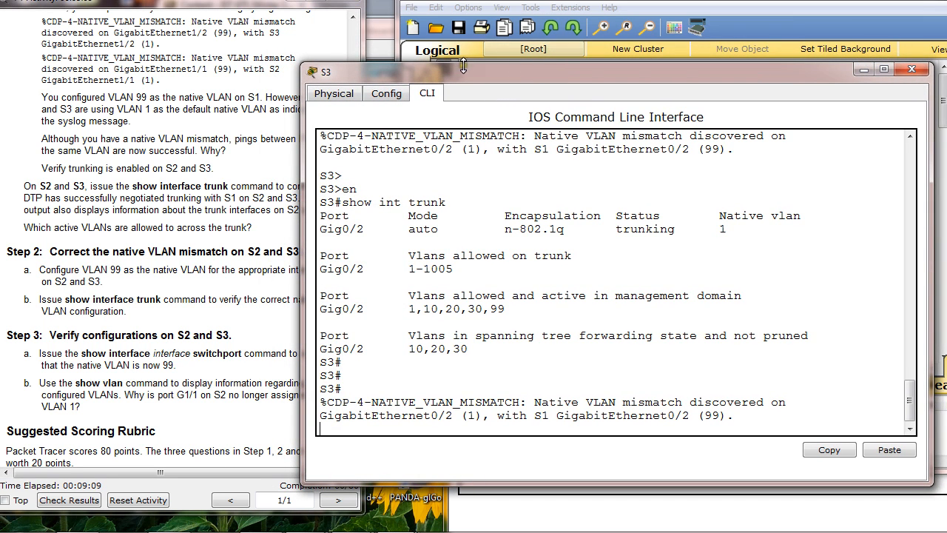
left_click_drag(462, 74, 765, 99)
left_click(459, 282)
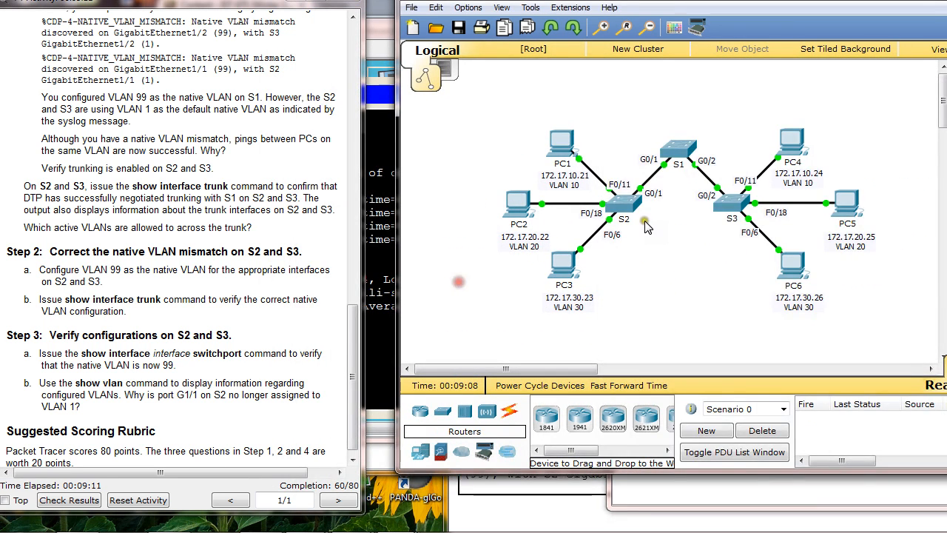
In switch S2's command line, enter global configuration mode and select trunk interface g0/1, checking the port against the topology
left_click(618, 209)
key("Return")
key("Return")
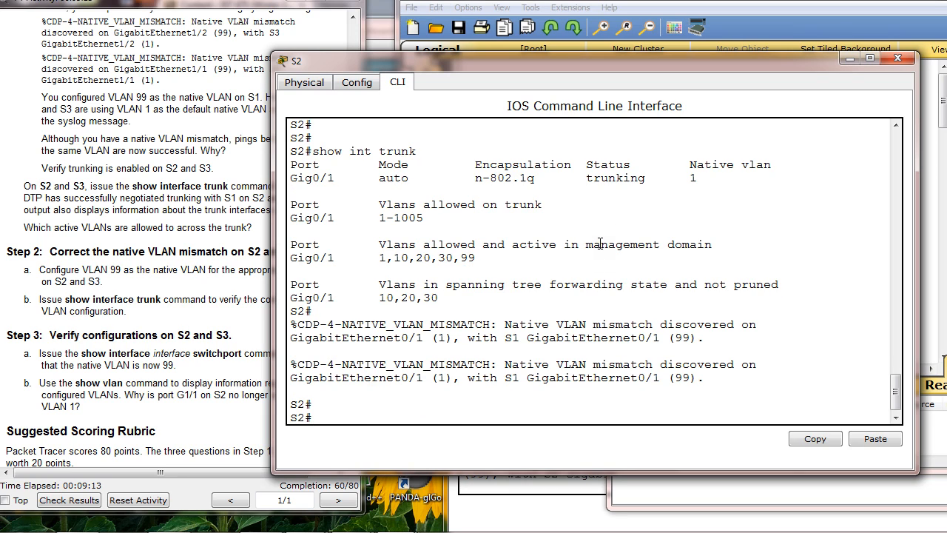
type("config t")
key("Return")
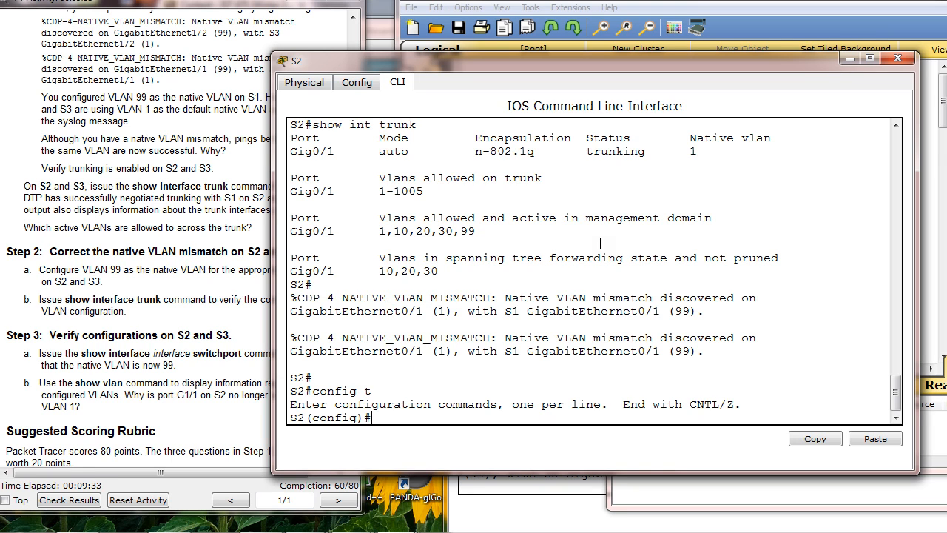
type("int")
left_click_drag(609, 62, 684, 271)
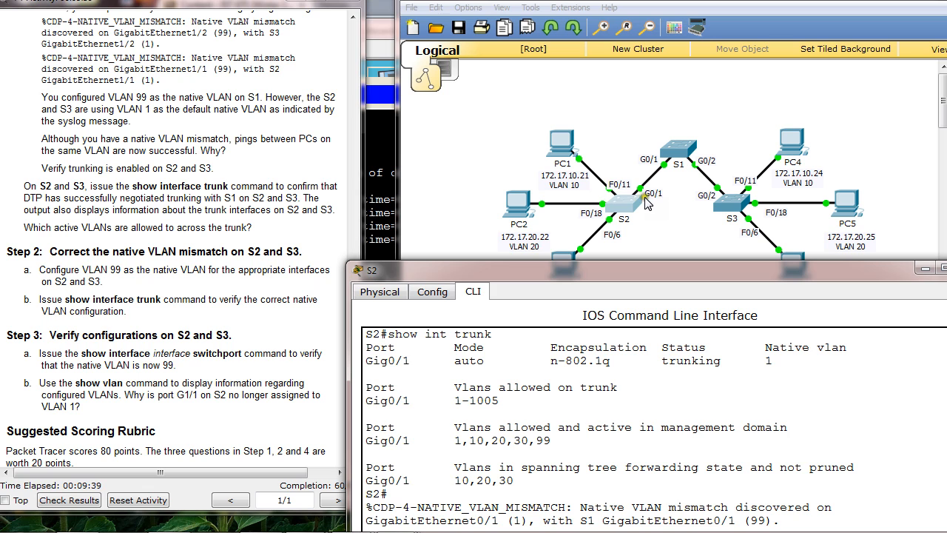
left_click_drag(686, 276, 648, 89)
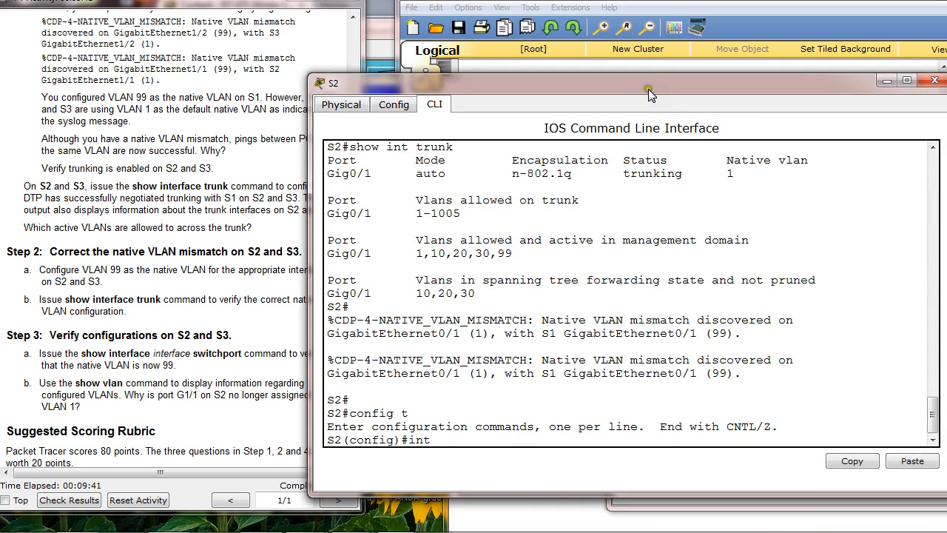
type("/1")
key("Return")
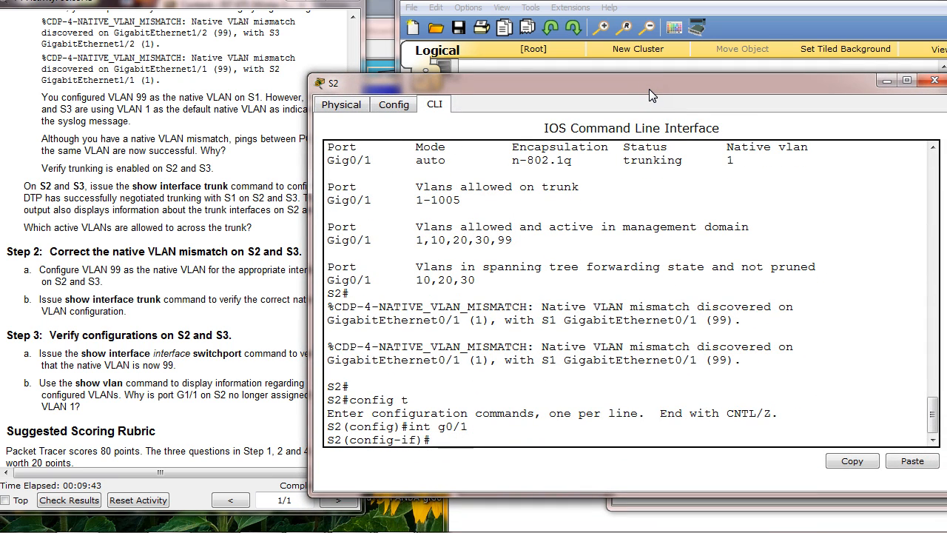
Set S2's g0/1 interface to trunk mode with switchport mode trunk
type("swi")
key("Tab")
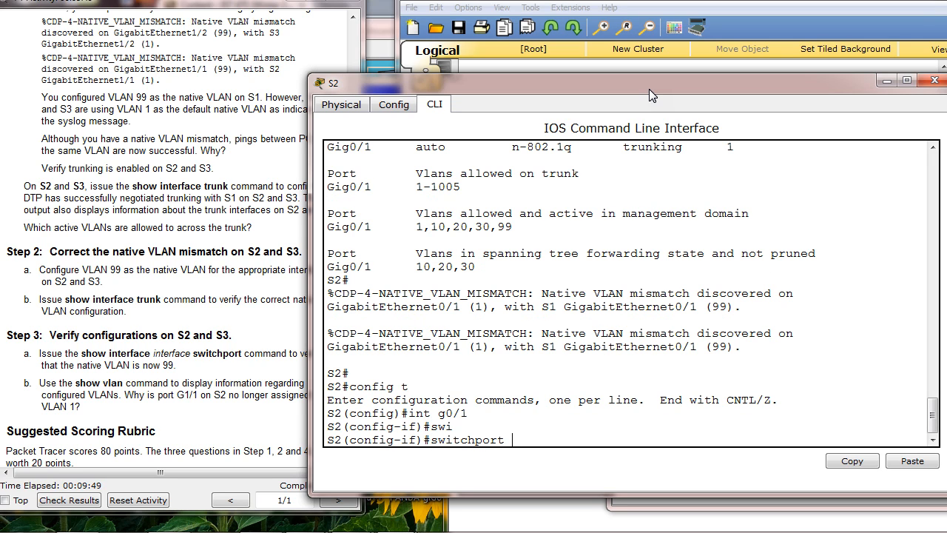
type("trun")
key("Tab")
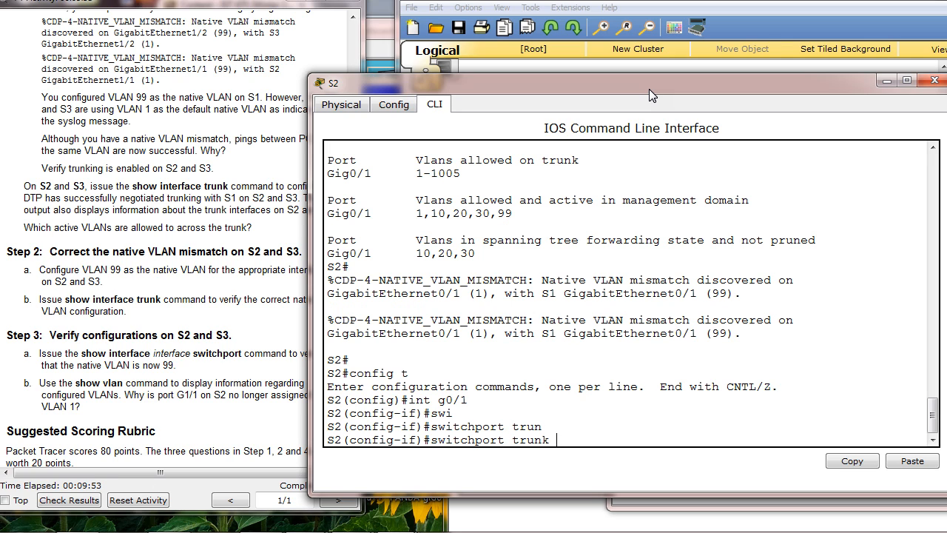
key("BackSpace")
key("BackSpace")
key("BackSpace")
key("BackSpace")
key("BackSpace")
type("mode trunk")
key("Return")
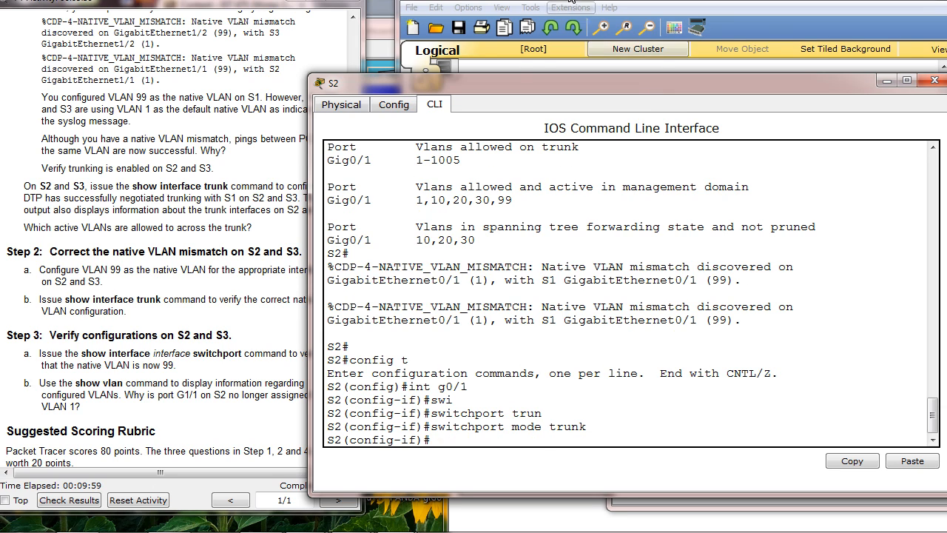
Assign VLAN 99 as native VLAN on S2's g0/1 with switchport trunk native vlan 99, and move the window to uncover S3
left_click_drag(503, 82, 554, 45)
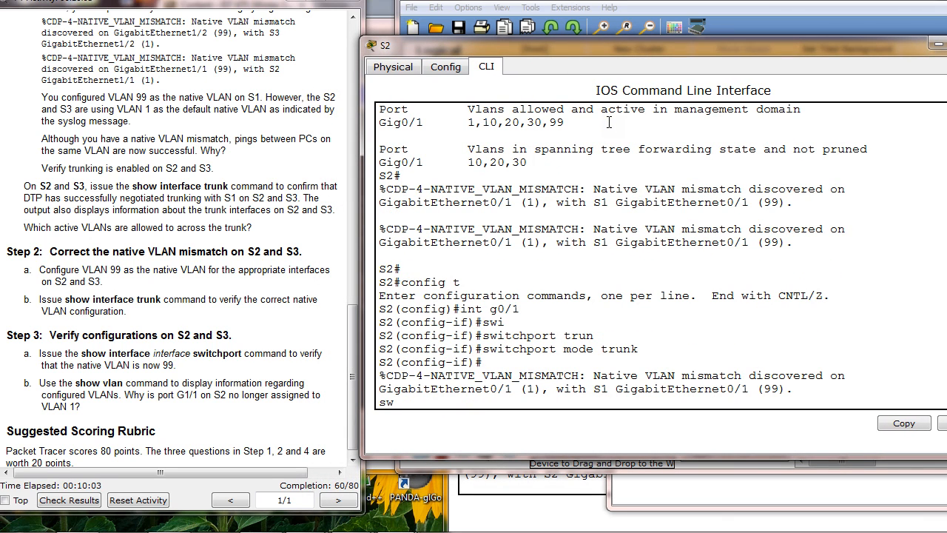
type("i")
key("Tab")
type("tr")
key("Tab")
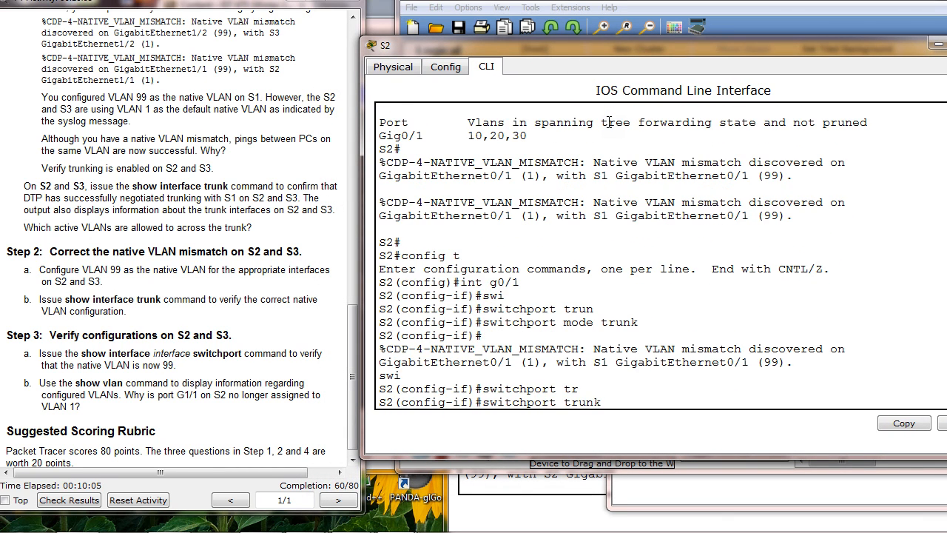
type("na")
key("Tab")
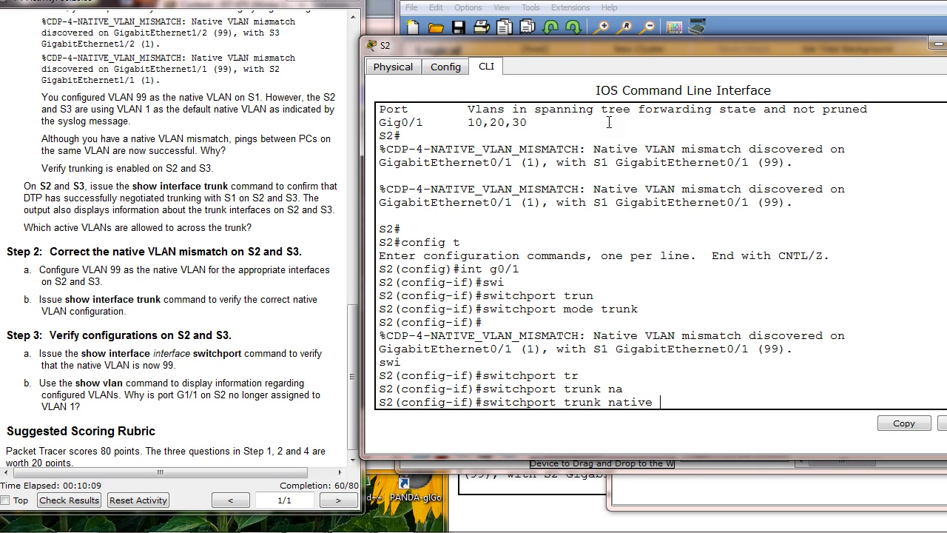
type("vl")
key("Tab")
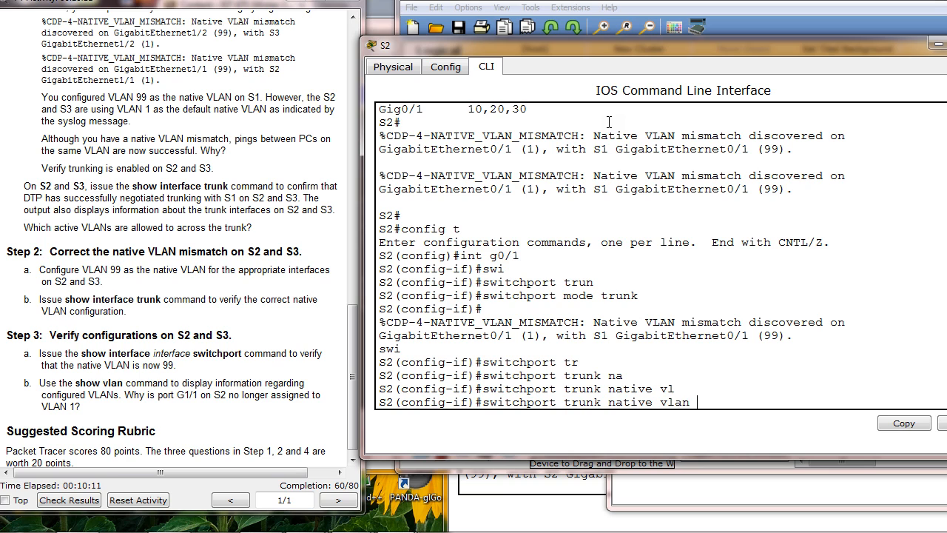
type("99")
key("Return")
key("Return")
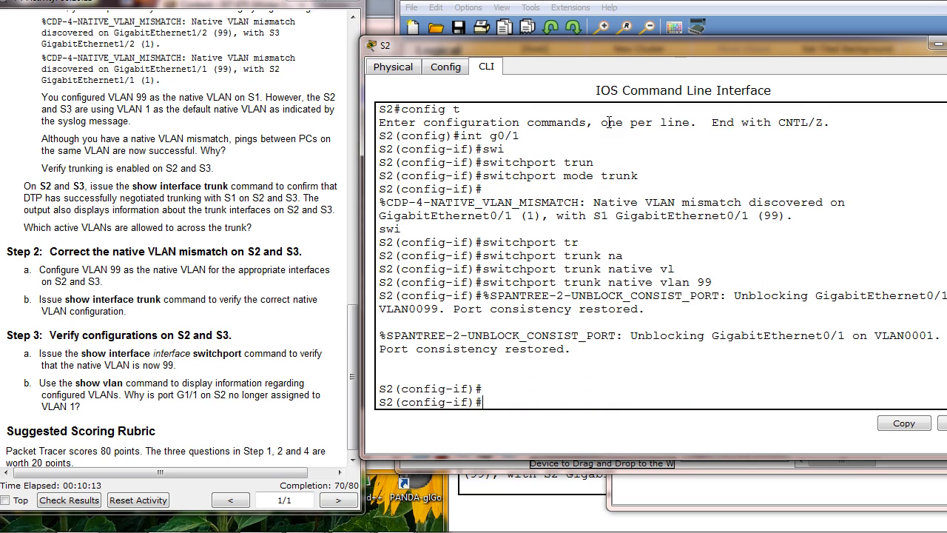
key("Return")
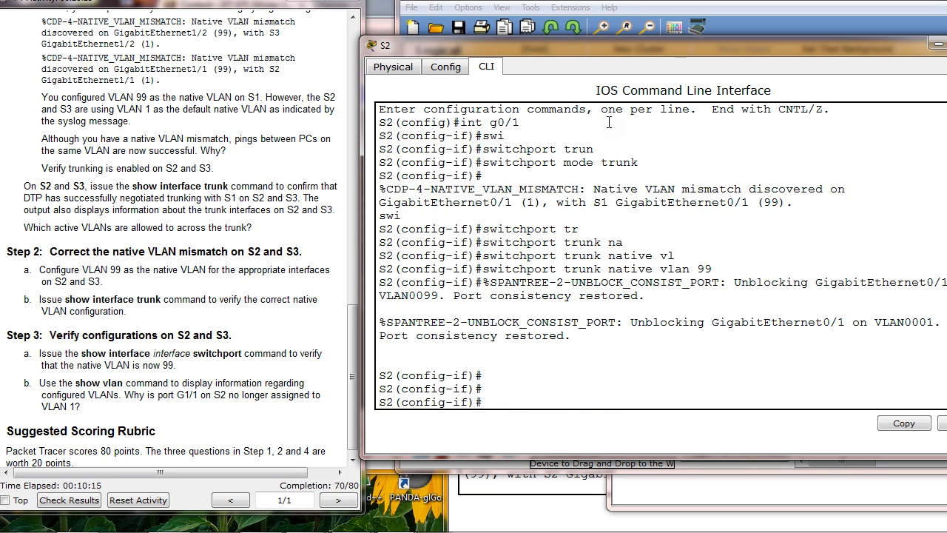
left_click_drag(585, 42, 285, 2)
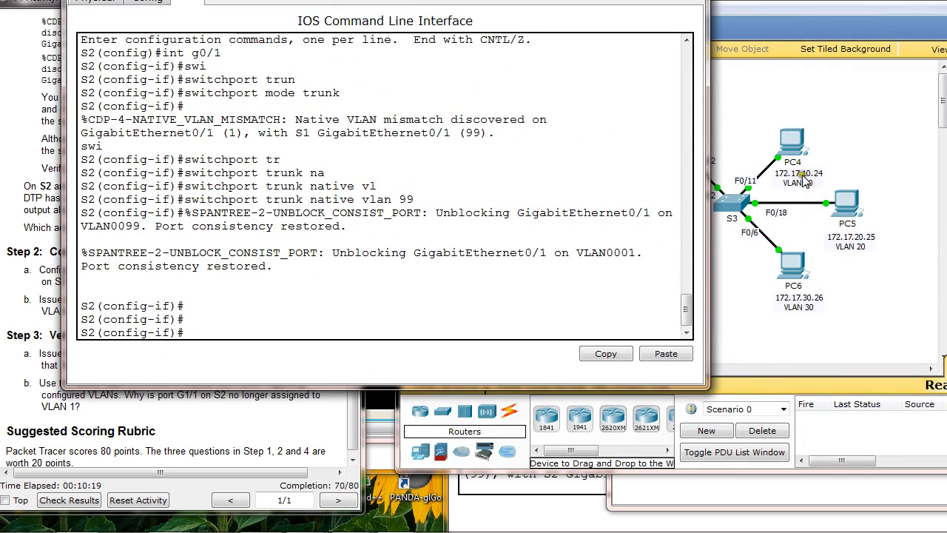
Move S2's window aside, open switch S3's command line, and position it so S3's uplink port shows in the topology
left_click_drag(606, 0, 540, 0)
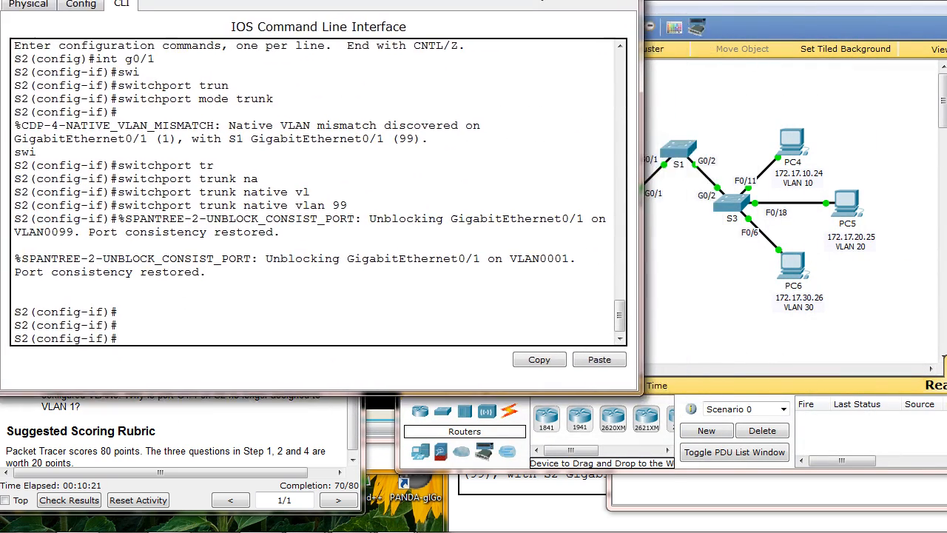
left_click(733, 200)
left_click_drag(756, 95, 423, 40)
left_click_drag(516, 36, 275, 130)
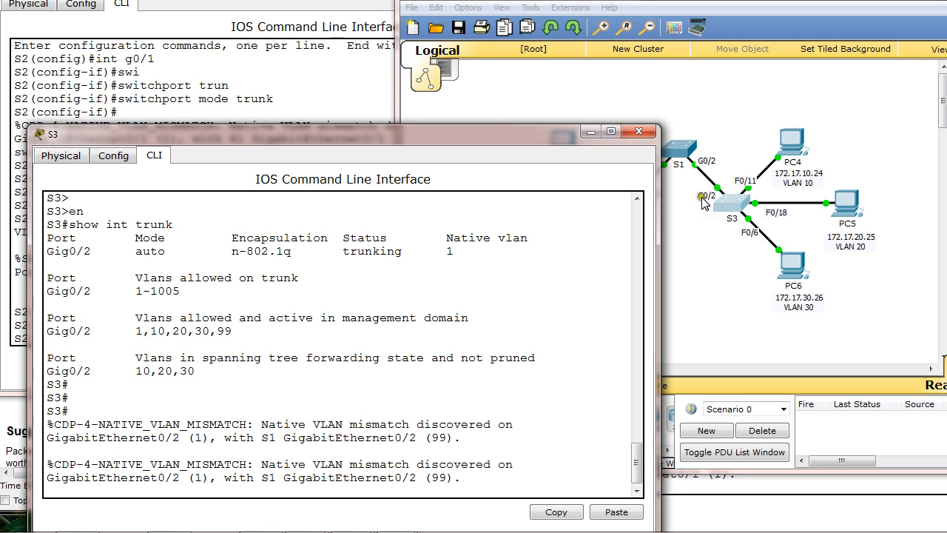
left_click_drag(546, 133, 709, 78)
Enter global configuration mode on S3 with config t
key("Return")
key("Return")
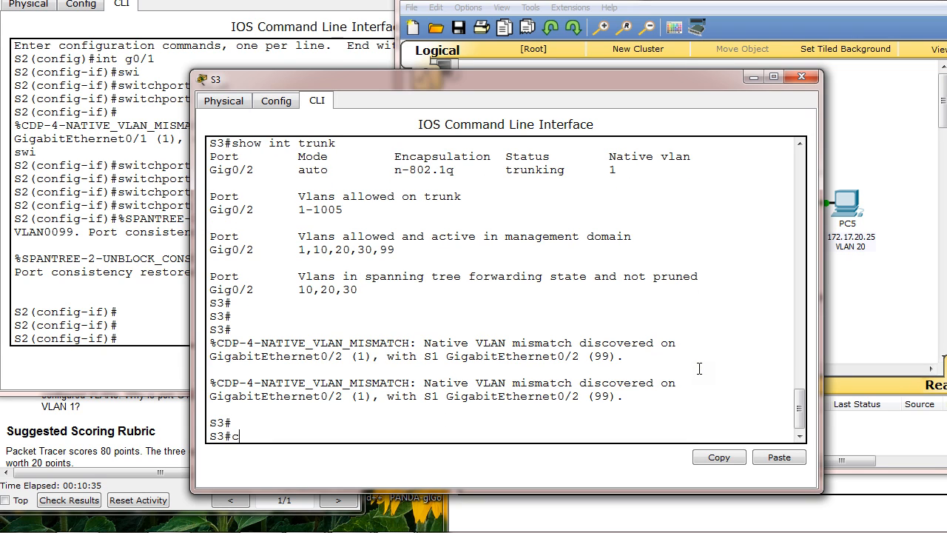
type("cong t")
key("Return")
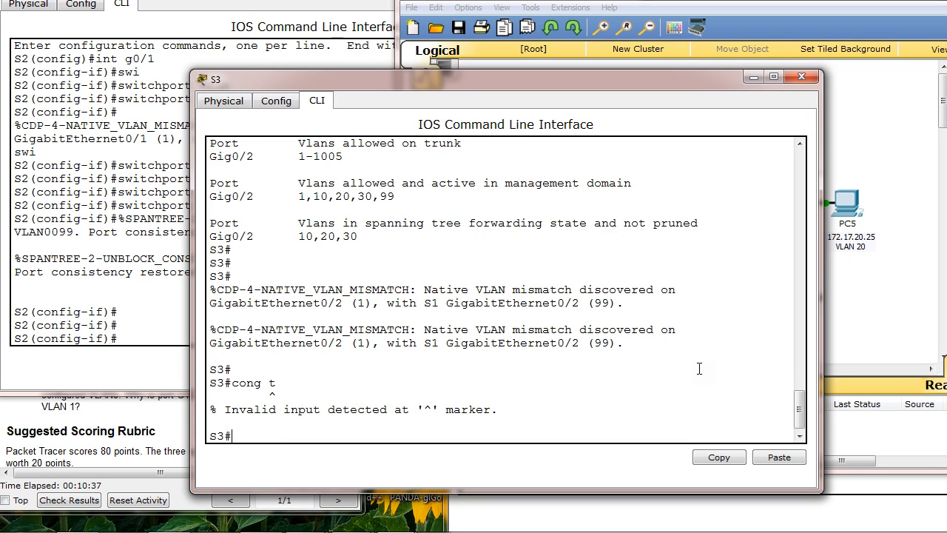
type("config t")
key("Return")
Select interface g0/2 on S3 for configuration, checking the port against the topology
type("int")
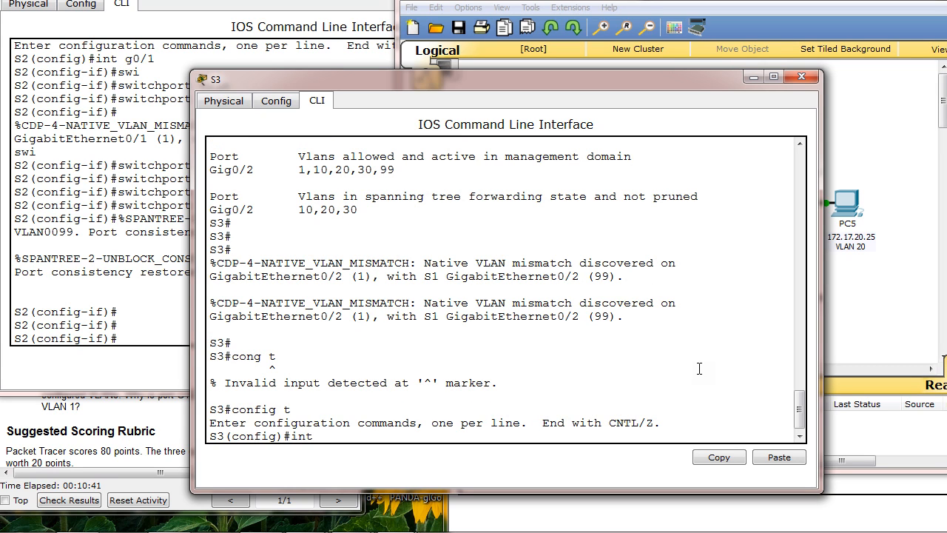
type(" g0/2")
left_click(836, 9)
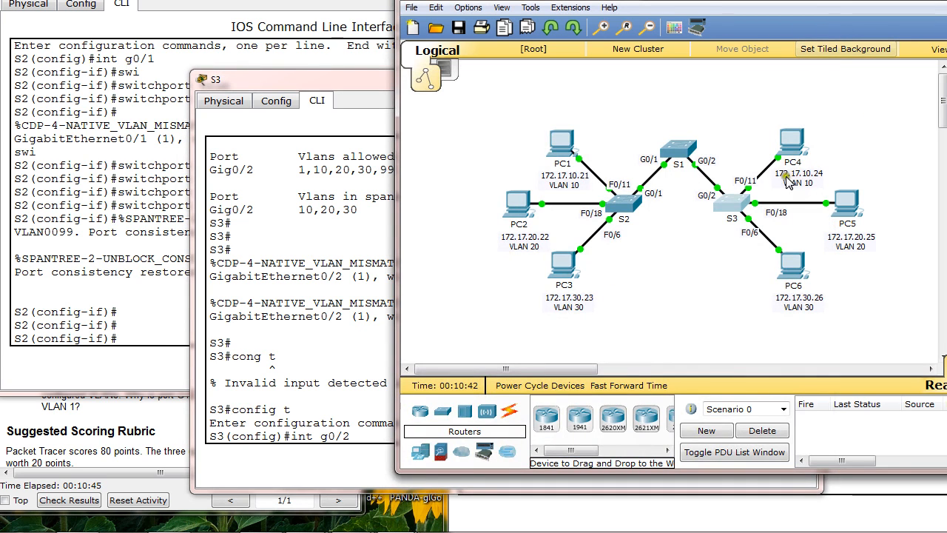
left_click_drag(355, 80, 381, 62)
key("Return")
key("Return")
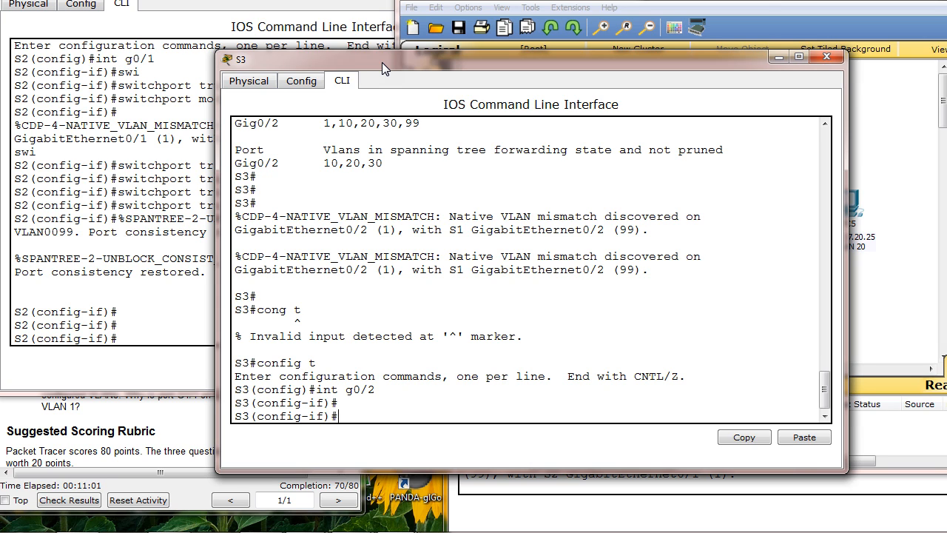
Set S3's g0/2 interface to trunk mode with switchport mode trunk
key("Return")
key("Return")
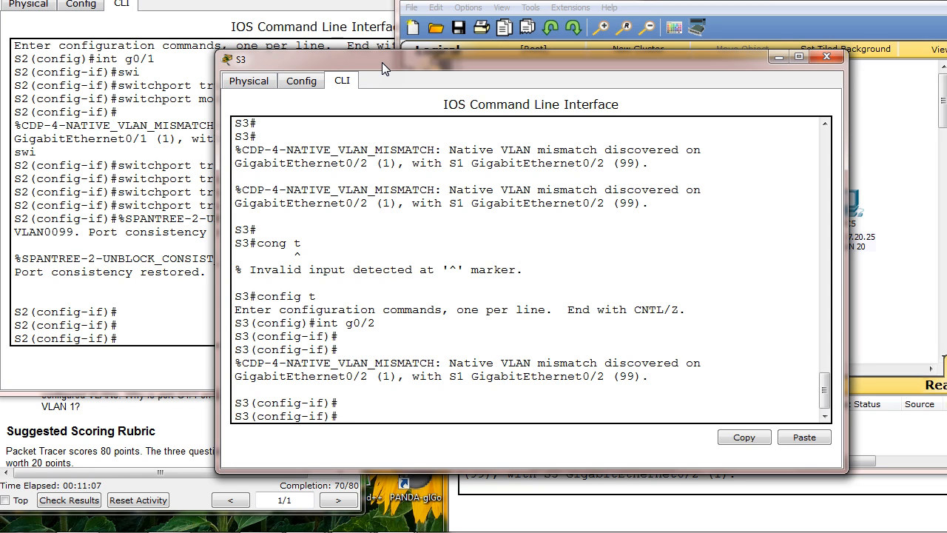
type("swit")
key("Tab")
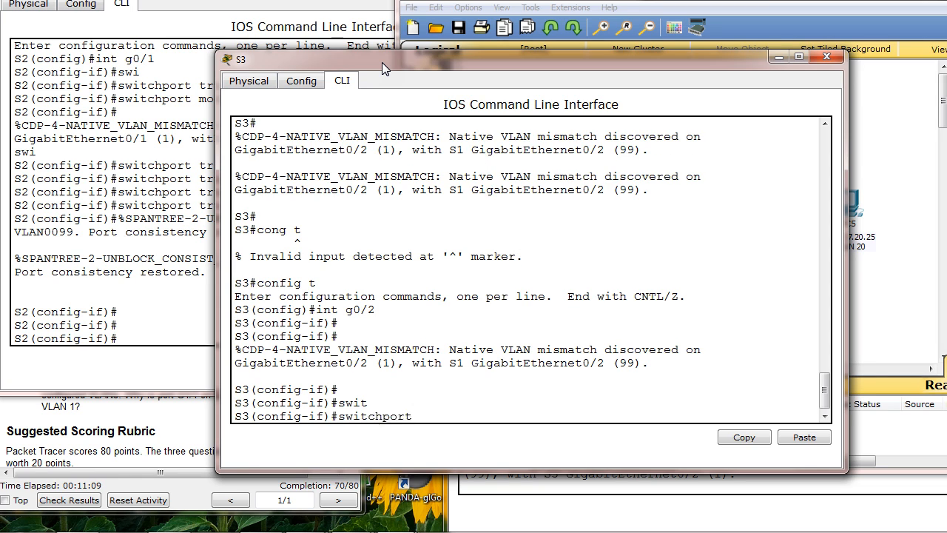
type("mode")
type("trunk")
key("Return")
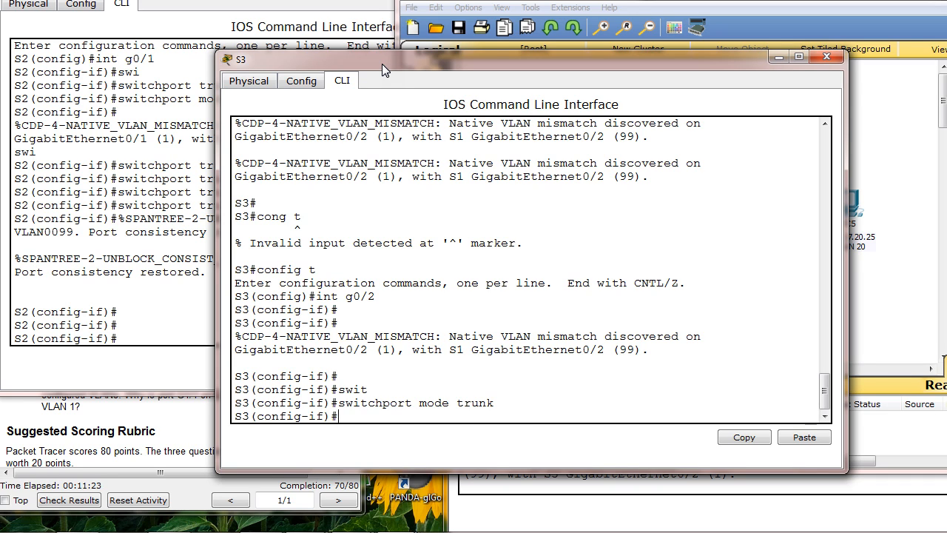
Assign VLAN 99 as the native VLAN on S3's g0/2 with switchport trunk native vlan 99
type("sw")
key("Tab")
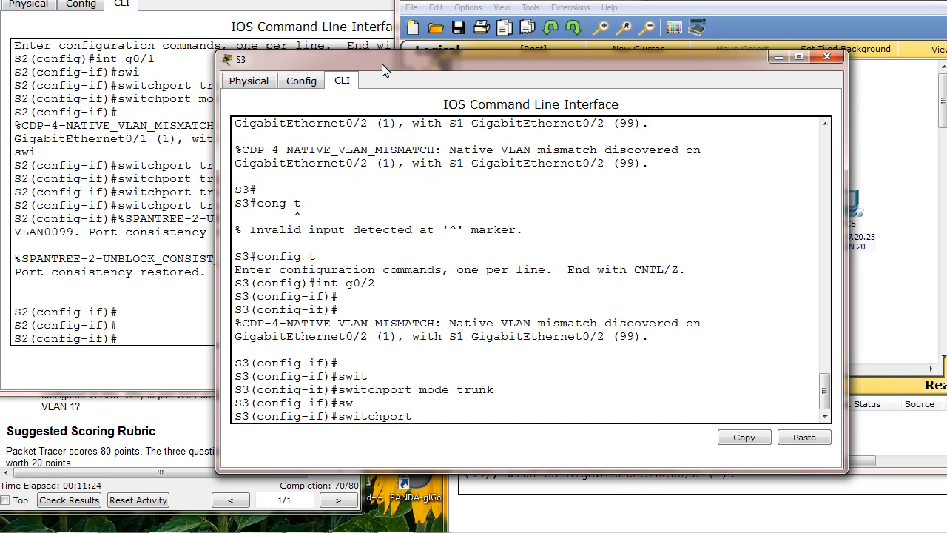
type("trunk na")
key("Tab")
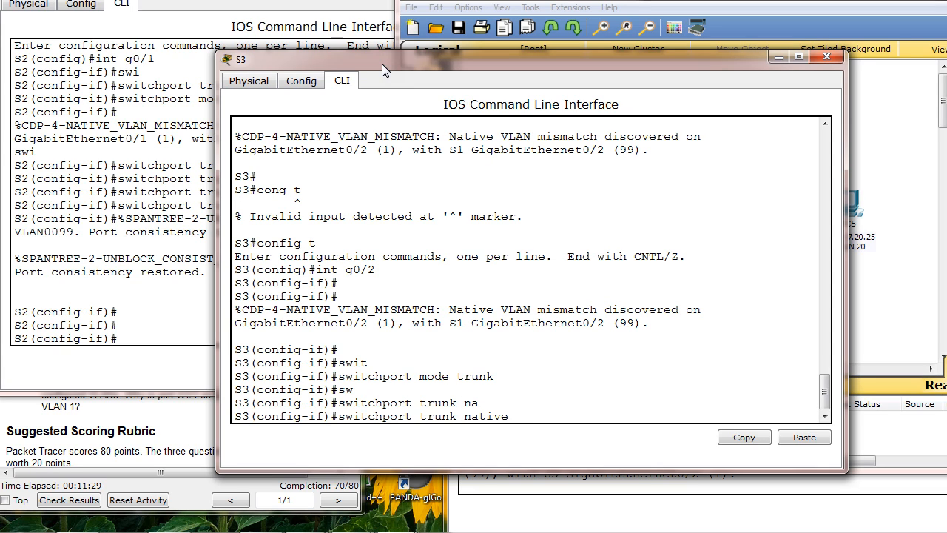
type("vl")
key("Tab")
type("99")
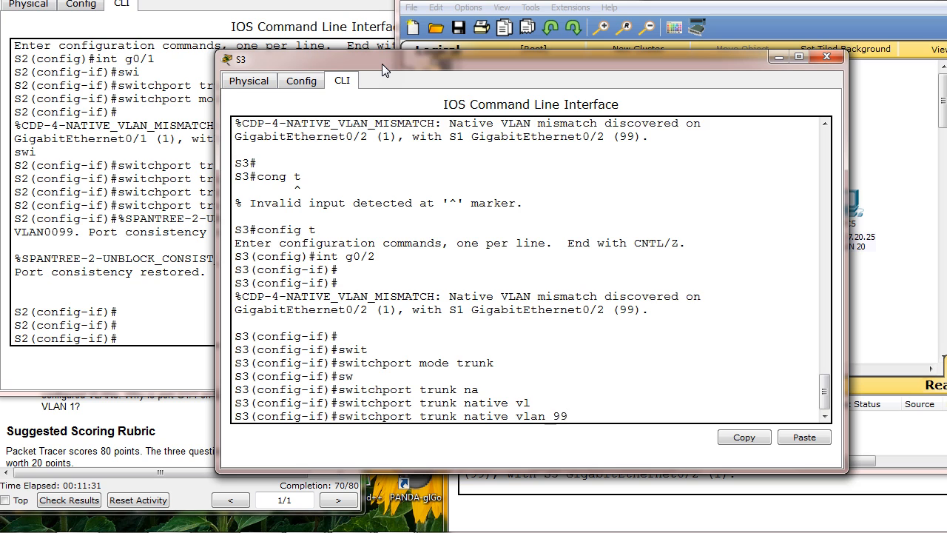
key("Return")
Return S3 to privileged EXEC mode with end
key("Return")
type("end")
key("Return")
key("Return")
key("Return")
key("Return")
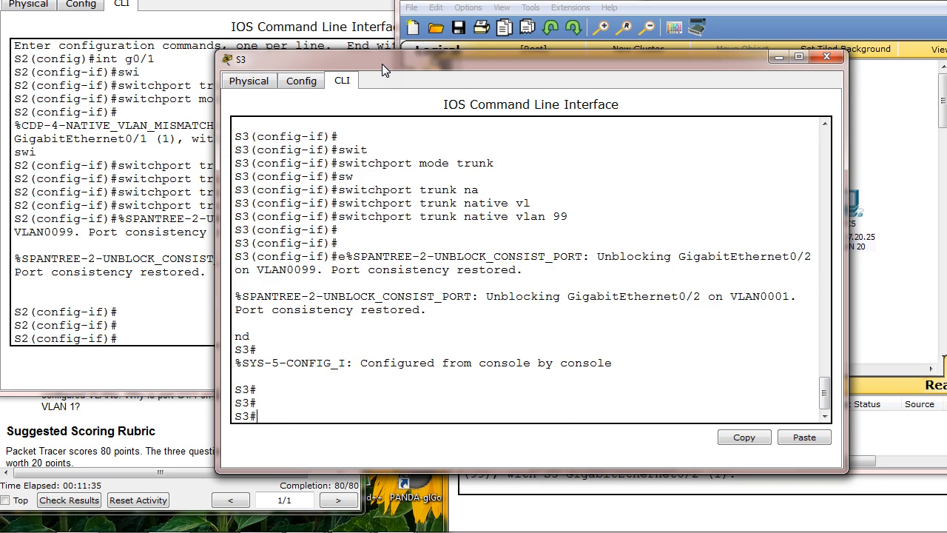
Move the S2 and S3 windows off the instructions, bring the topology forward, and review the Step 3 verification tasks
left_click_drag(260, 0, 692, 57)
left_click_drag(404, 62, 680, 97)
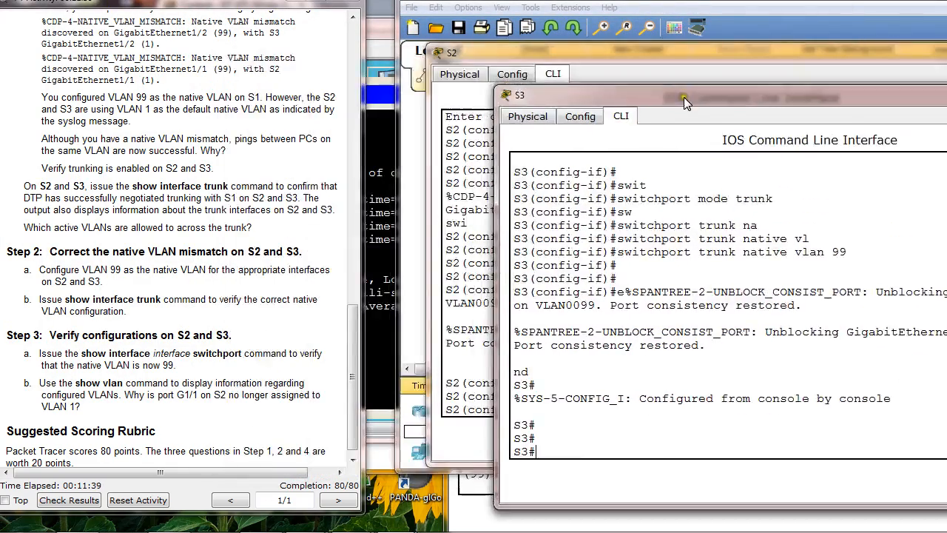
left_click(675, 5)
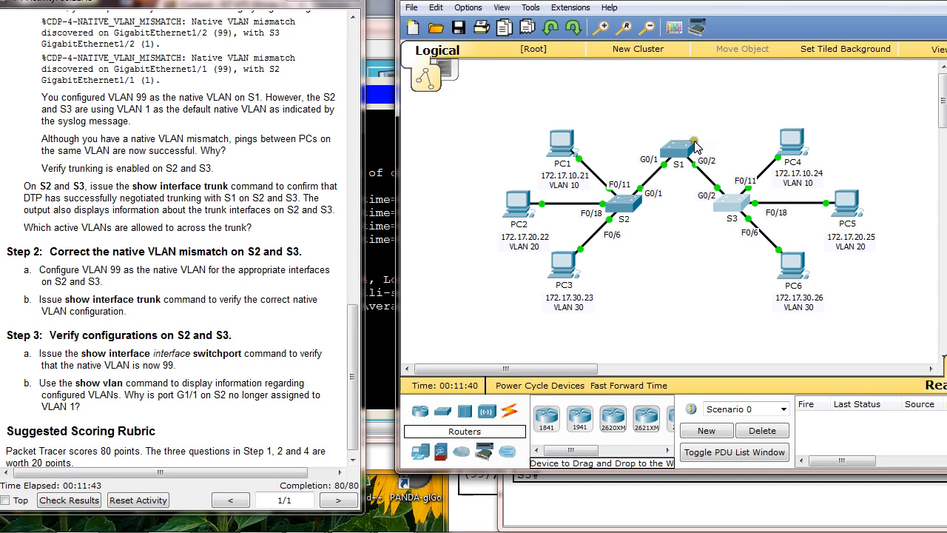
mouse_move(658, 175)
left_click(161, 220)
scroll(164, 225, "down", 1)
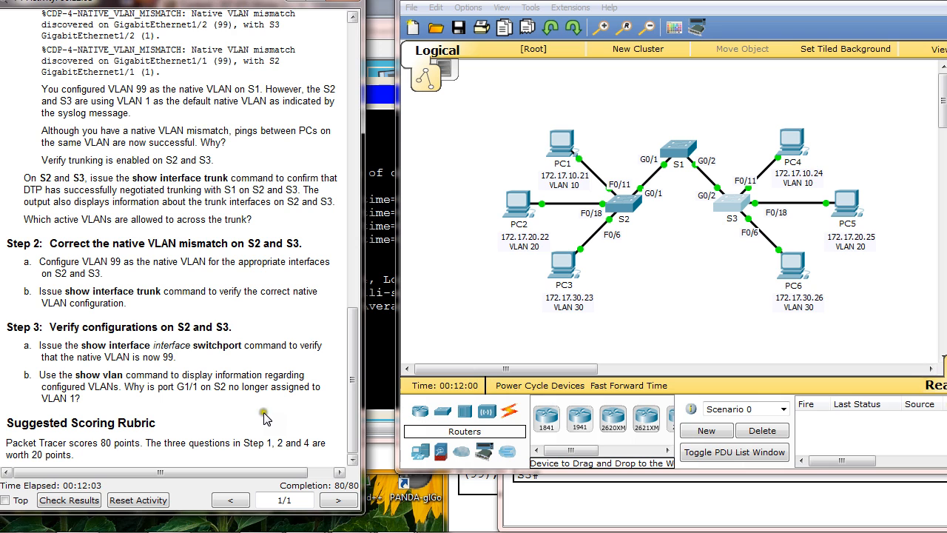
Reopen switch S2's command line and return it to privileged EXEC mode with end
left_click(623, 201)
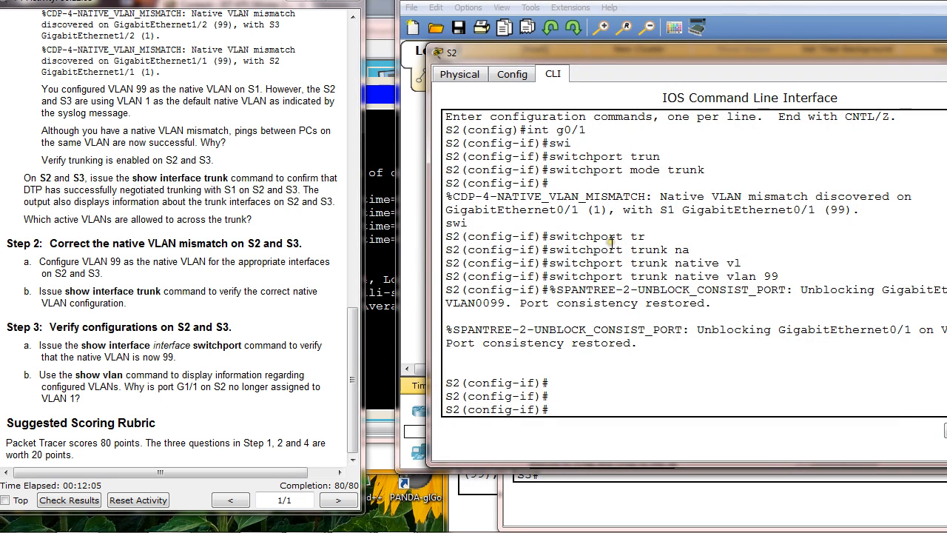
type("end")
key("Return")
key("Return")
Display S2's g0/1 interface details with show int g0/1, checking the port against the topology
type("show int")
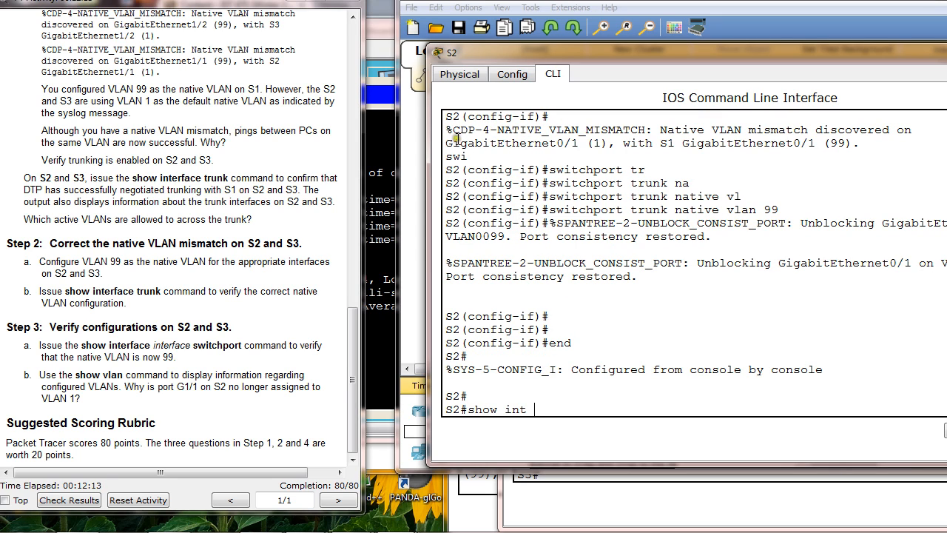
left_click_drag(528, 56, 509, 254)
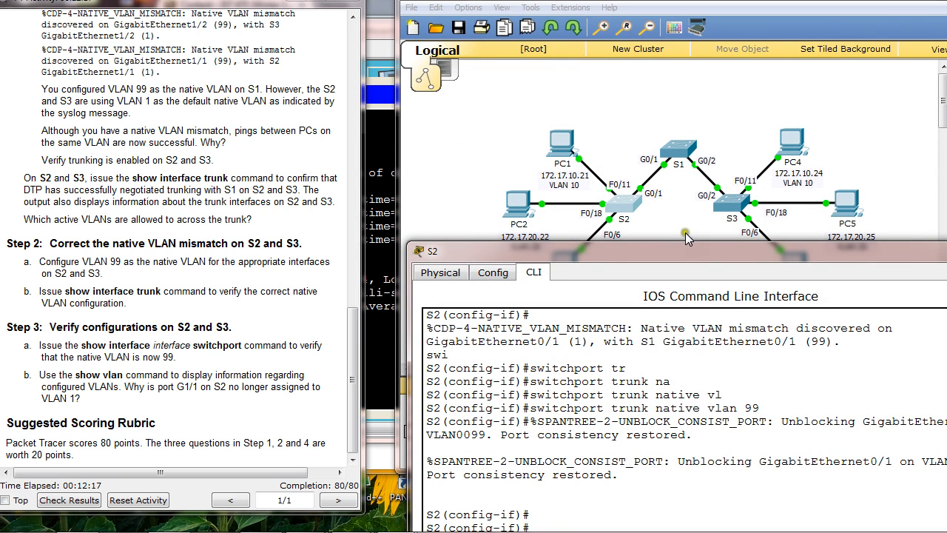
left_click_drag(676, 251, 632, 145)
type("0/")
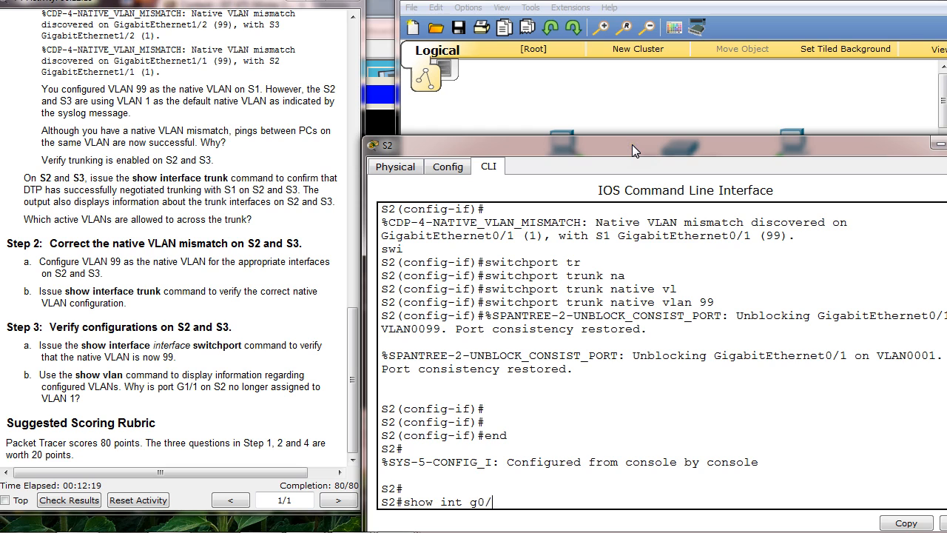
type("1")
key("Return")
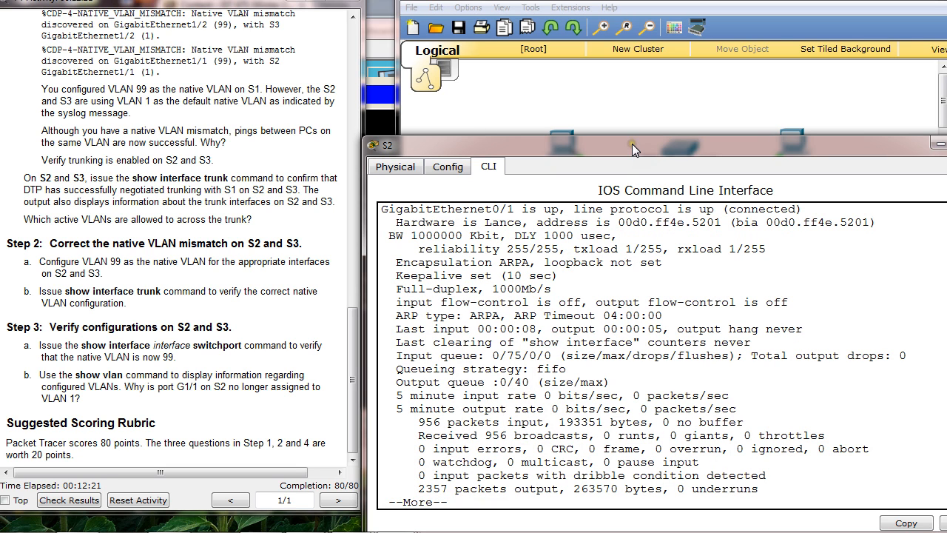
key("space")
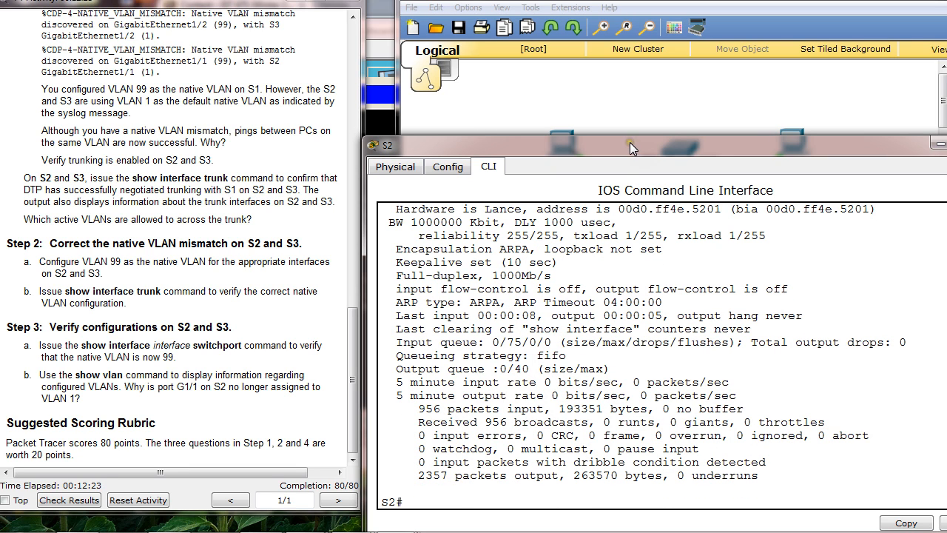
Display S2's trunk port settings with show int g0/1 switchport and highlight the trunking native mode VLAN
key("Up")
type("i")
key("Tab")
key("Return")
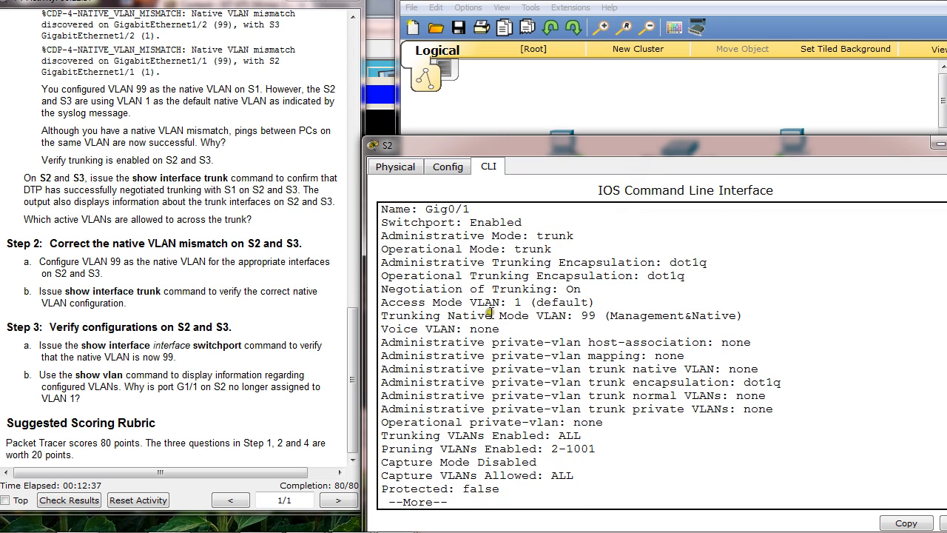
left_click_drag(537, 315, 738, 328)
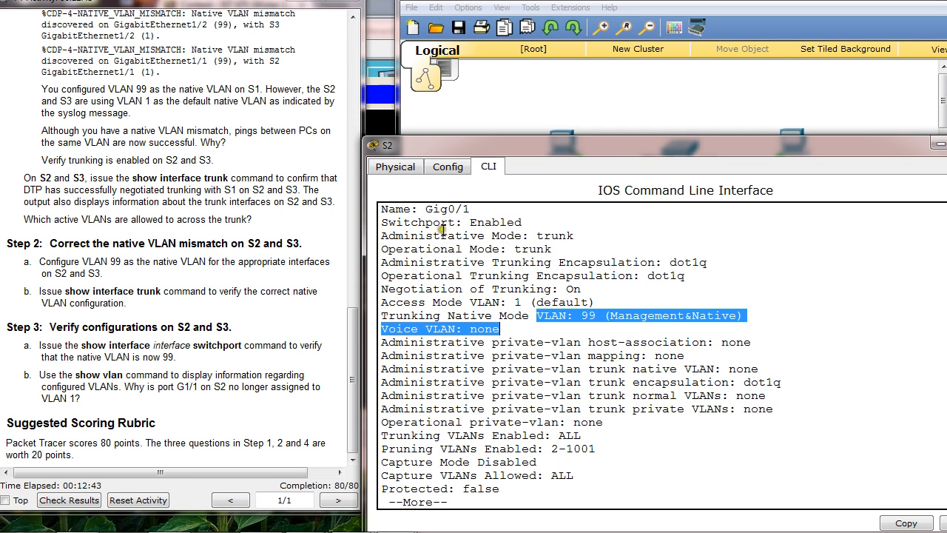
Examine the administrative and operational modes, trunking encapsulation, and native VLAN in S2's g0/1 switchport output
left_click_drag(511, 146, 470, 63)
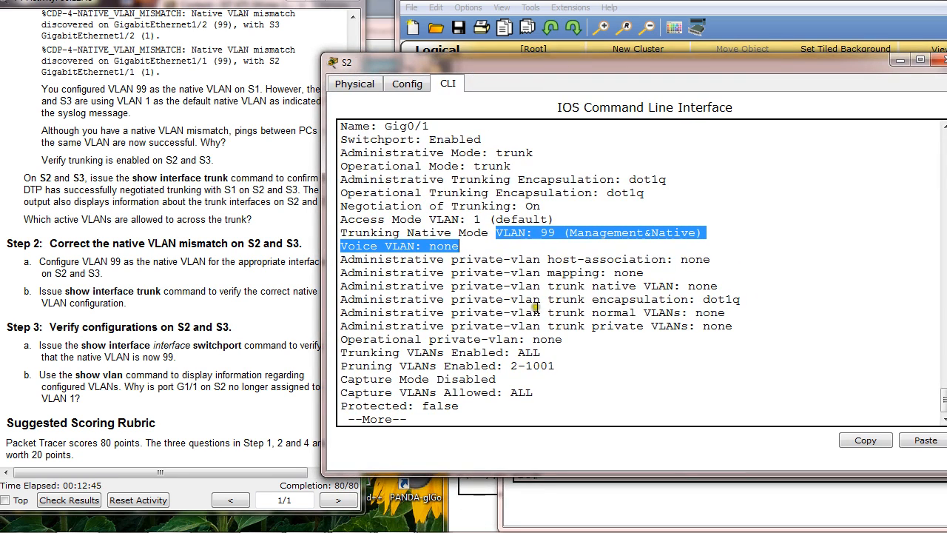
key("space")
scroll(538, 305, "up", 2)
scroll(533, 304, "down", 1)
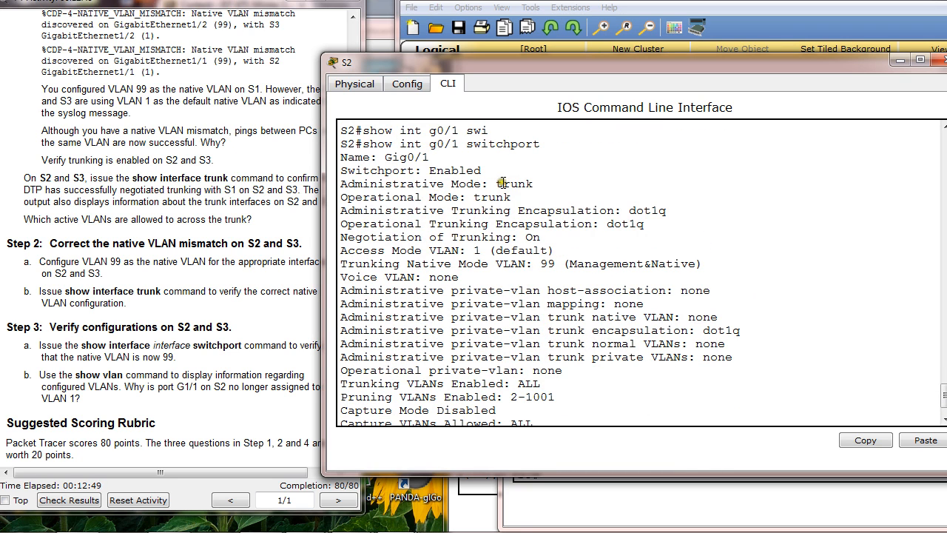
left_click_drag(497, 183, 532, 186)
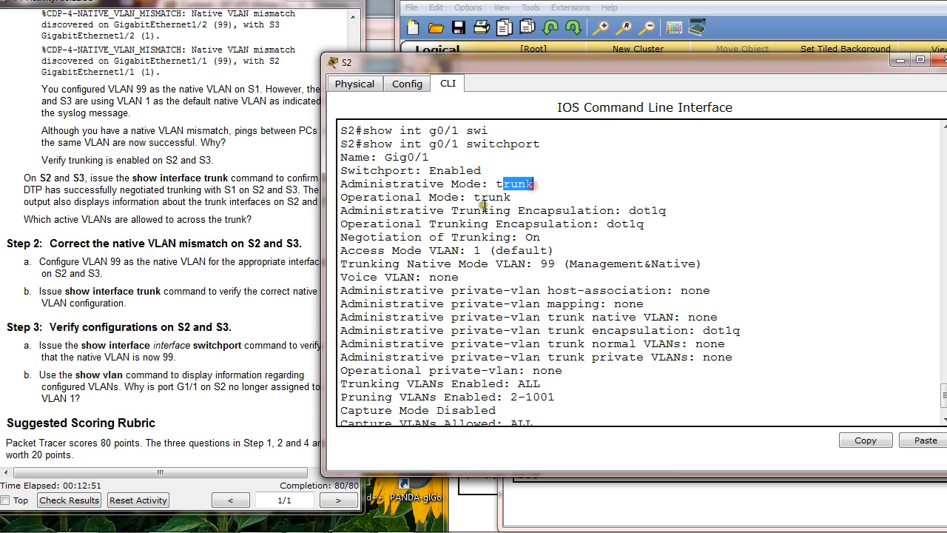
left_click_drag(474, 197, 512, 198)
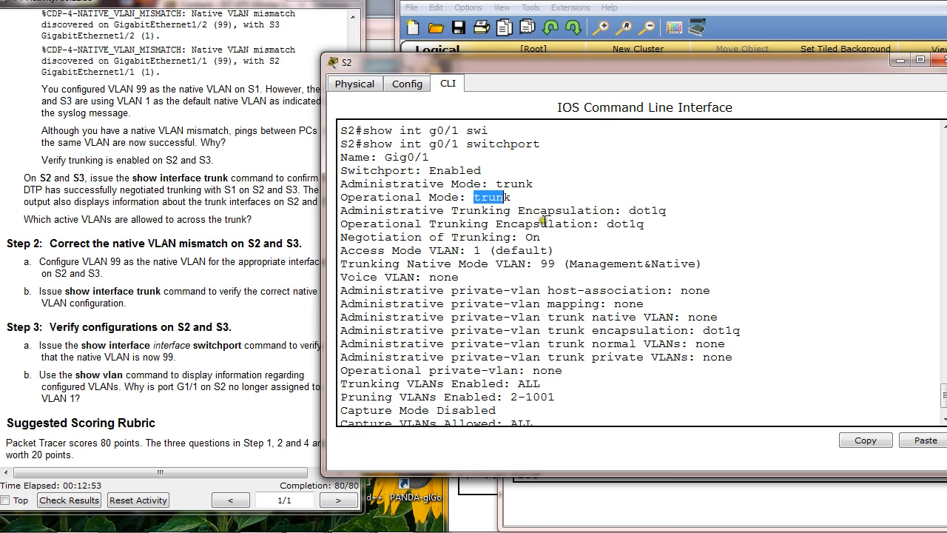
left_click(631, 210)
left_click_drag(631, 210, 667, 211)
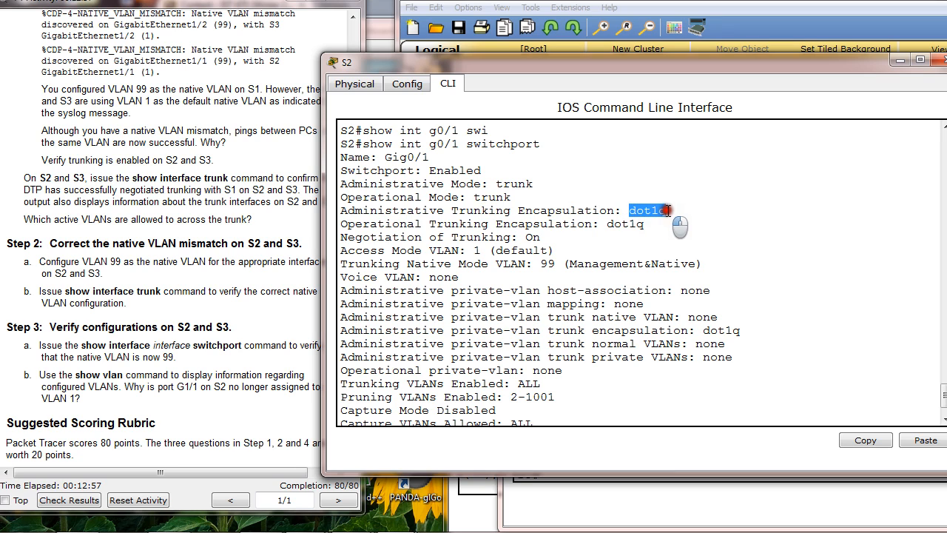
left_click_drag(607, 223, 645, 224)
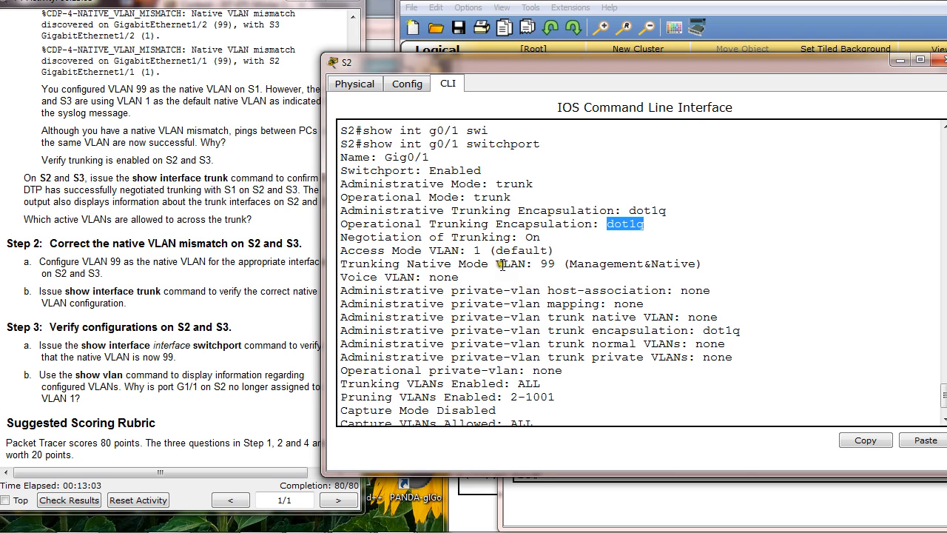
left_click_drag(495, 263, 712, 269)
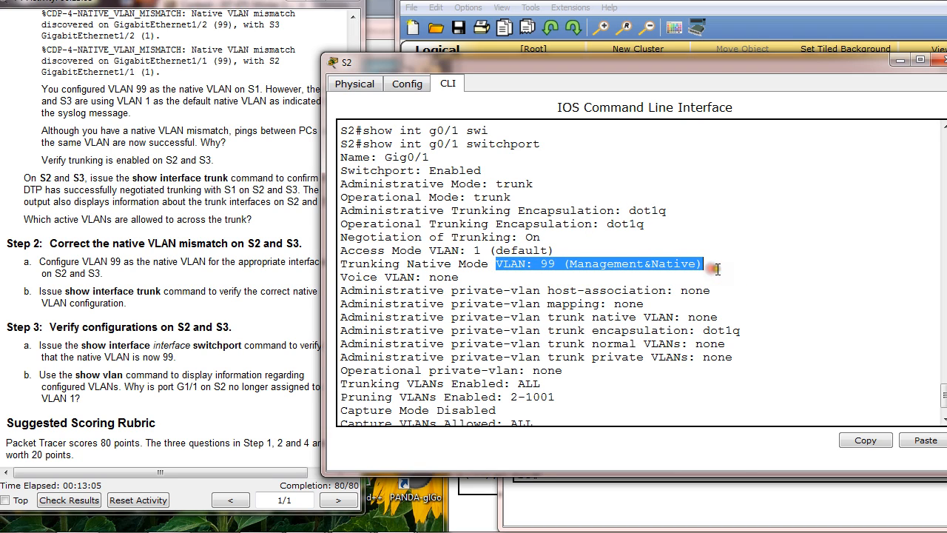
Move S2's window down, bring the topology forward, and reopen switch S3's command line
left_click_drag(508, 66, 534, 140)
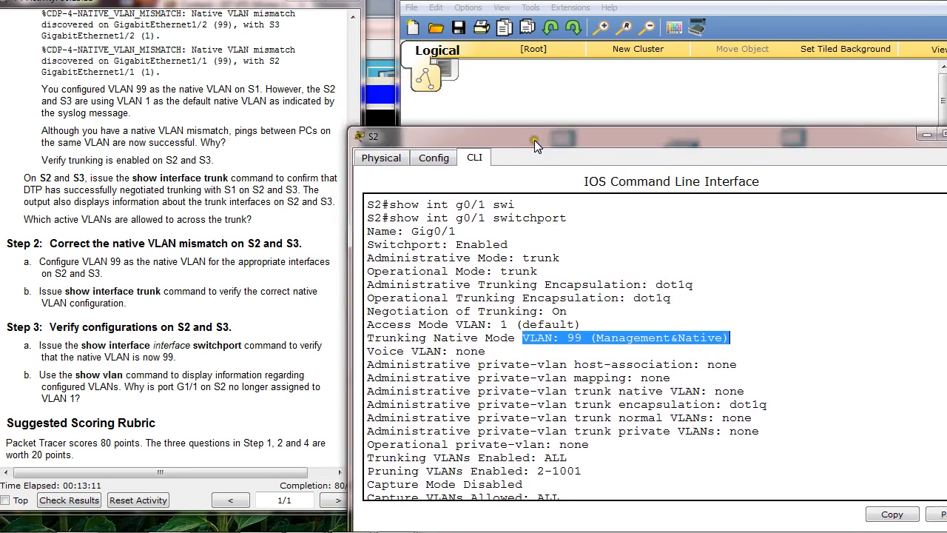
left_click(657, 7)
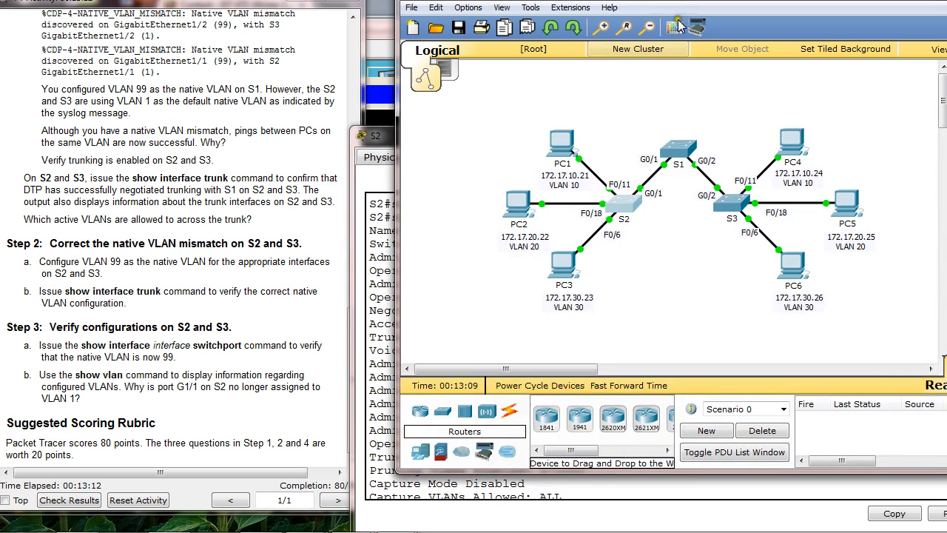
left_click(729, 197)
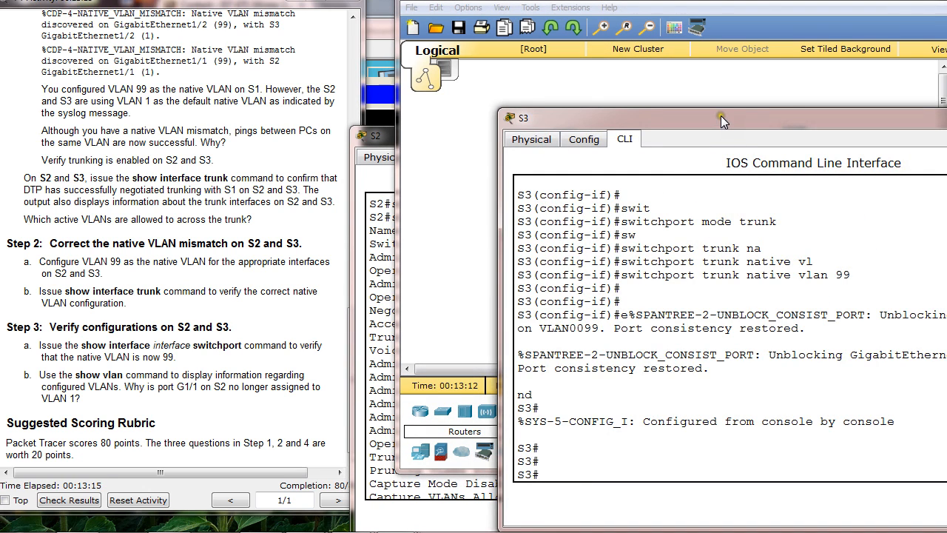
Move S3's window aside, bring S2's window forward, and review the show int g0/1 switchport output
left_click_drag(720, 115, 686, 88)
left_click(387, 135)
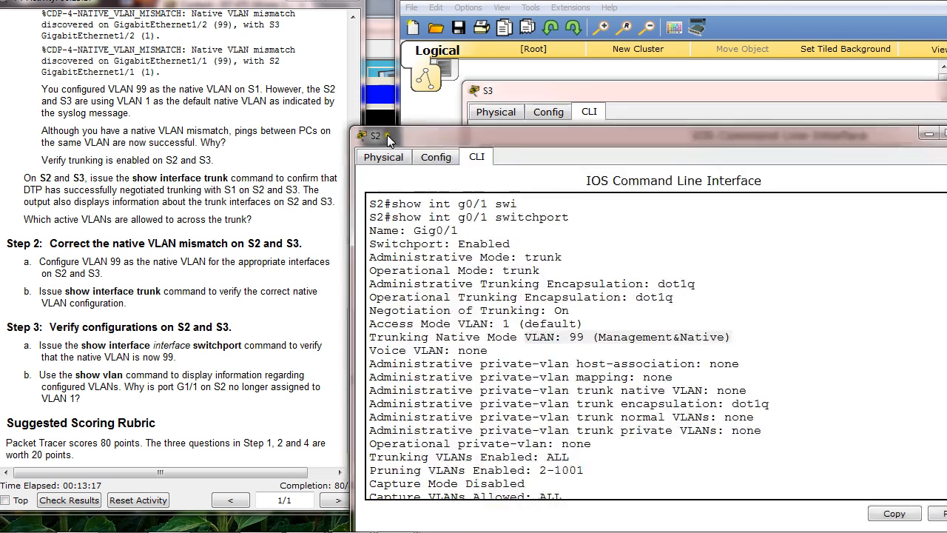
left_click_drag(387, 134, 295, 110)
scroll(433, 255, "up", 3)
scroll(432, 255, "down", 1)
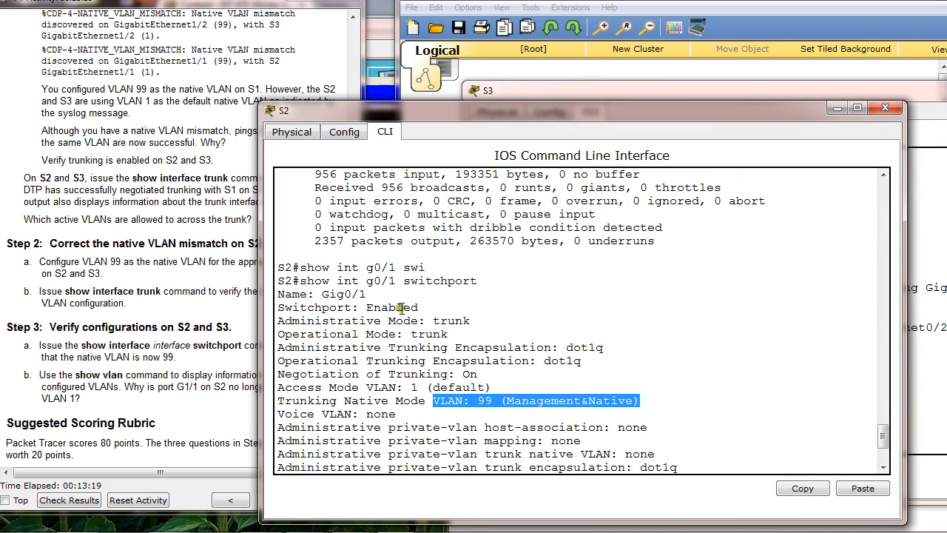
Check S3's trunk port in the topology and highlight the Step 3 instruction on the show interface switchport command
left_click(687, 1)
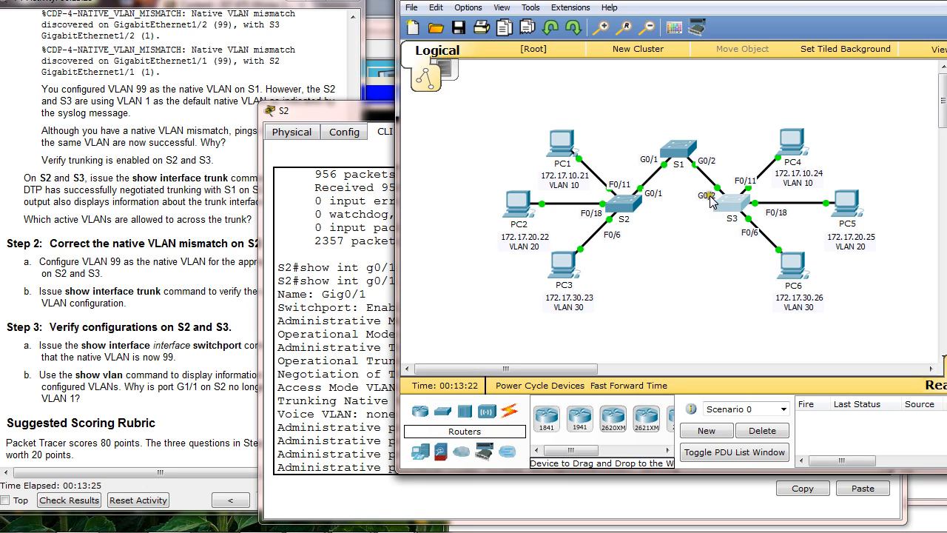
left_click(230, 362)
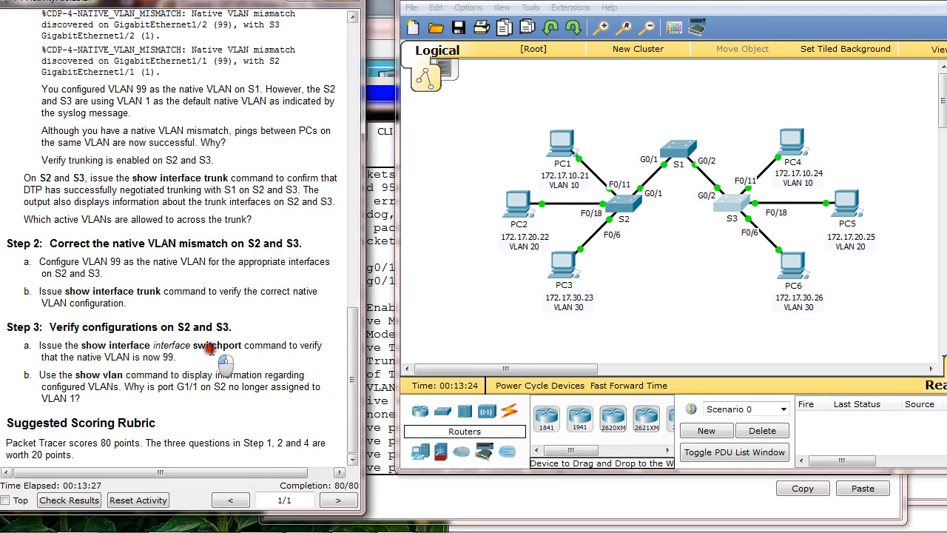
left_click_drag(83, 346, 211, 363)
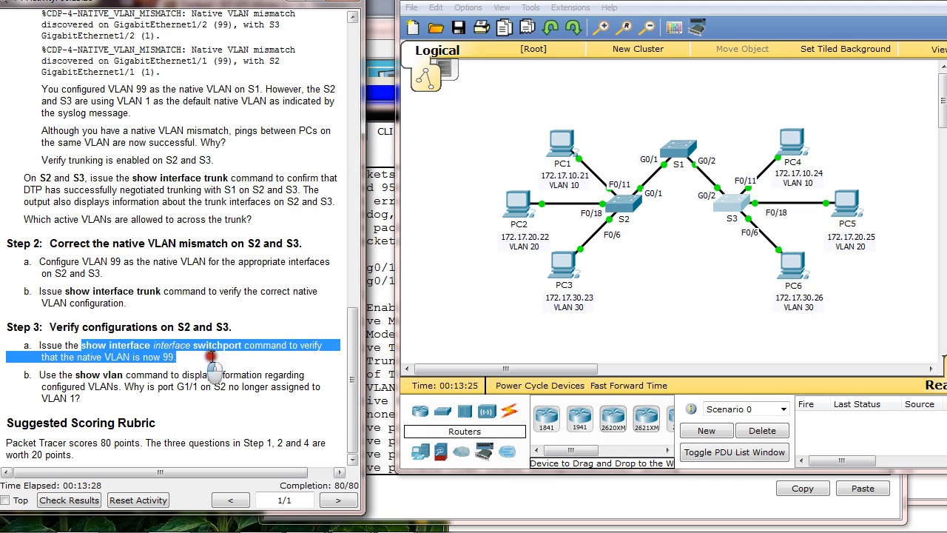
left_click(258, 373)
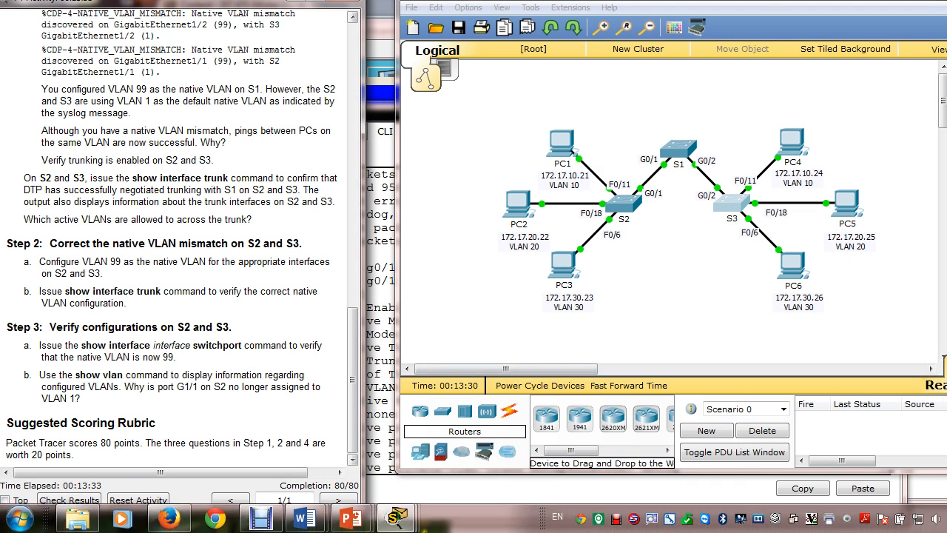
left_click(262, 521)
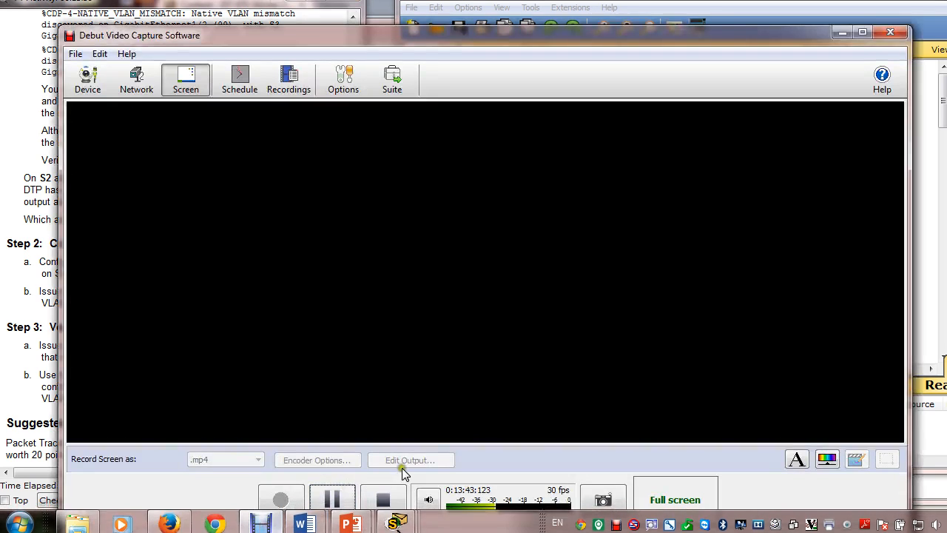